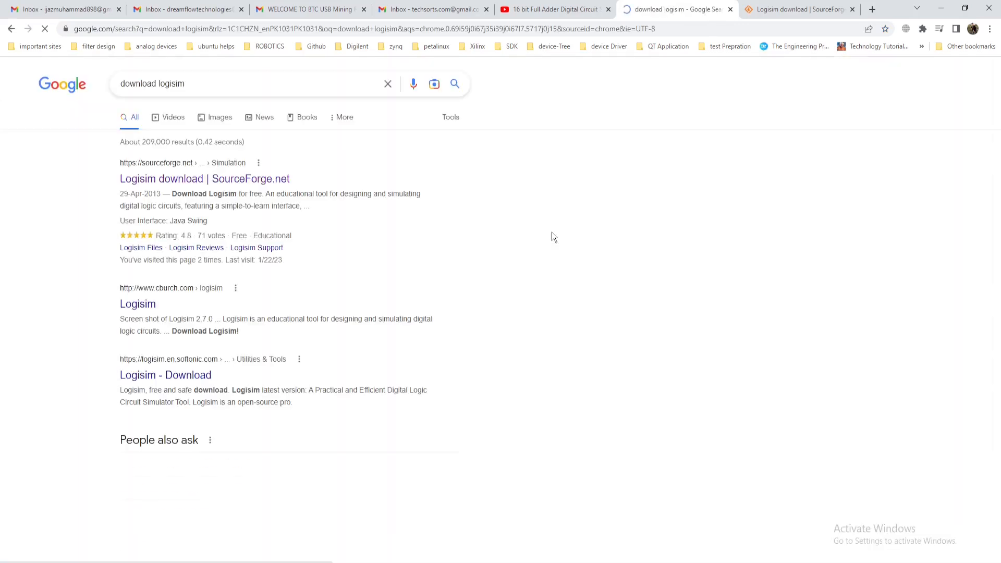
# Step: Open the SourceForge download page for Logisim from the search results
pyautogui.click(226, 180)
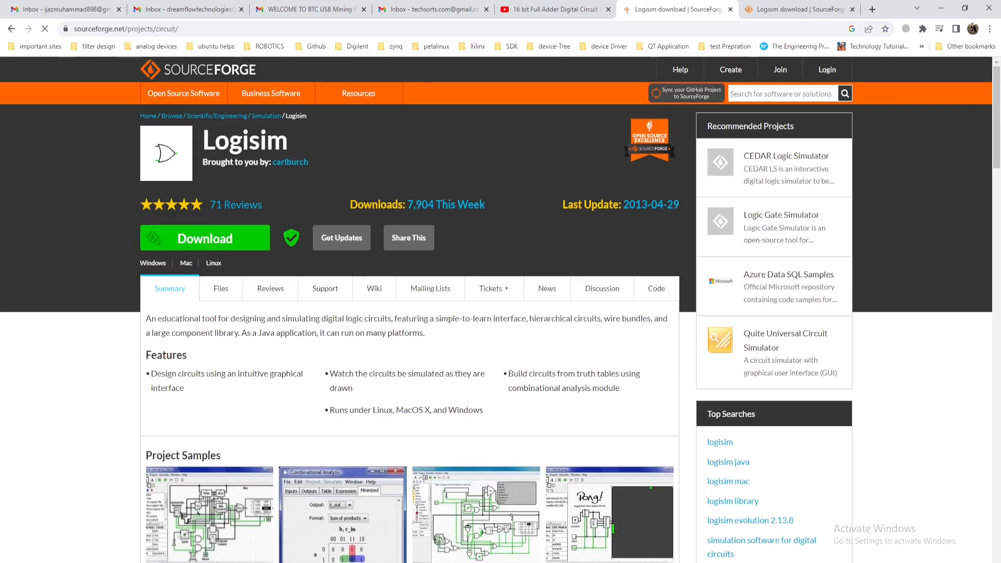
# Step: Try to launch Logisim by searching Windows for "logisim"
pyautogui.press('super')
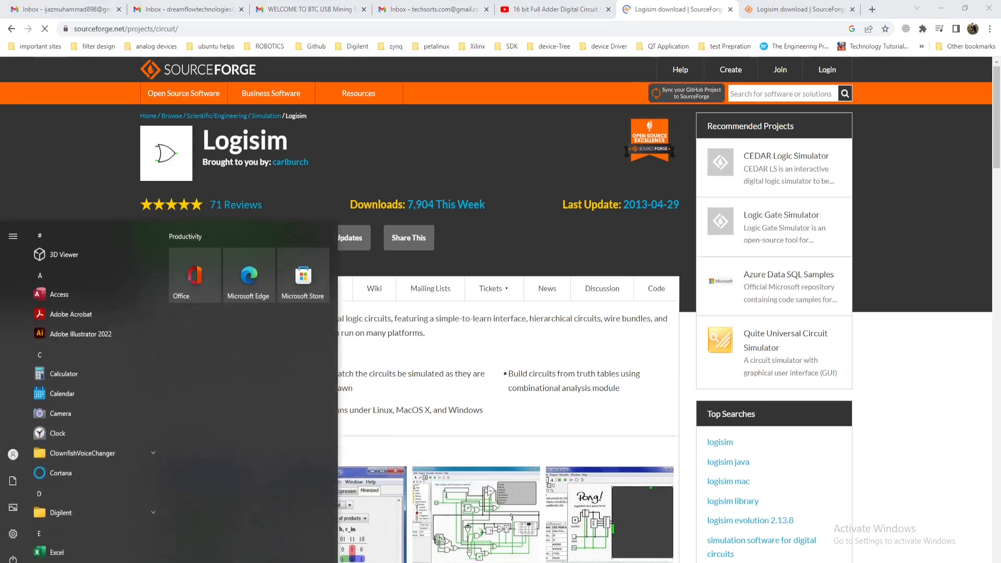
pyautogui.write('logis')
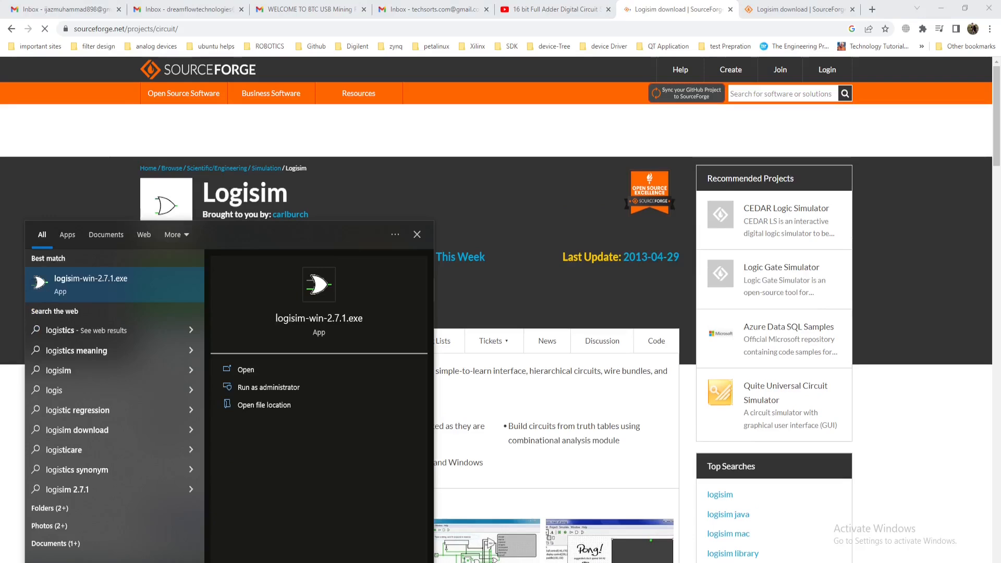
pyautogui.write('im')
pyautogui.press('Return')
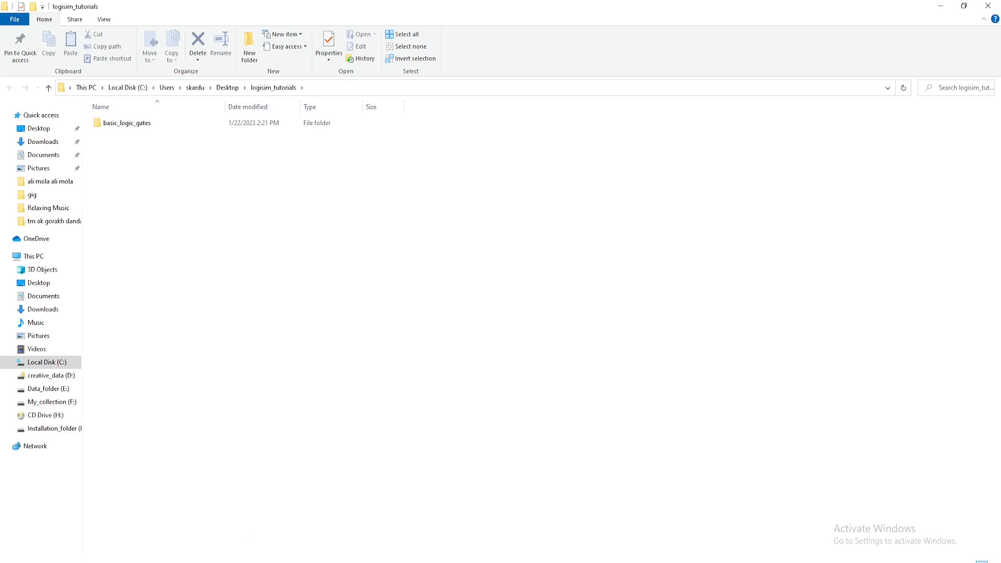
# Step: Search Windows for Logisim and launch logisim-win-2.7.1.exe
pyautogui.click(6, 558)
pyautogui.write('log')
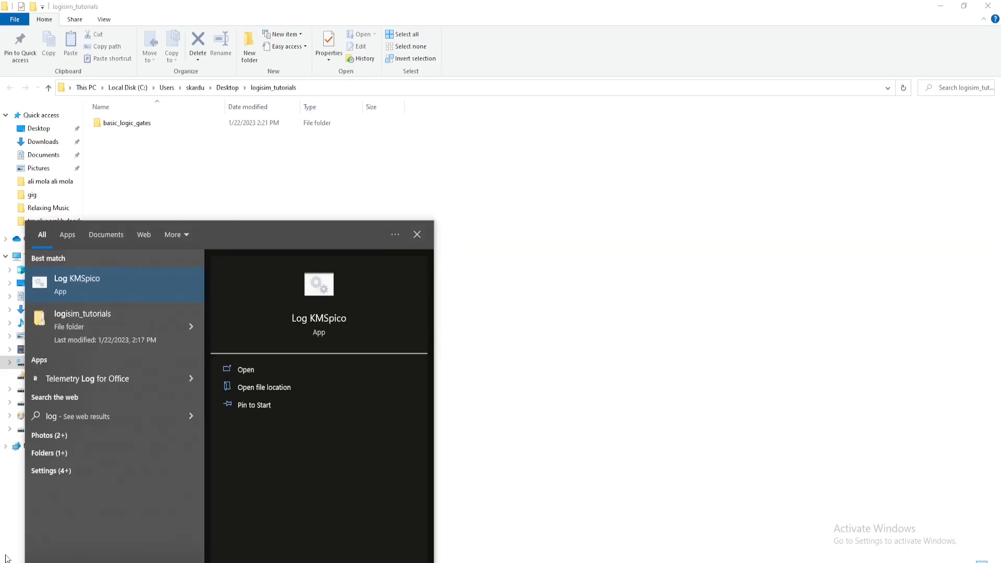
pyautogui.write('isim')
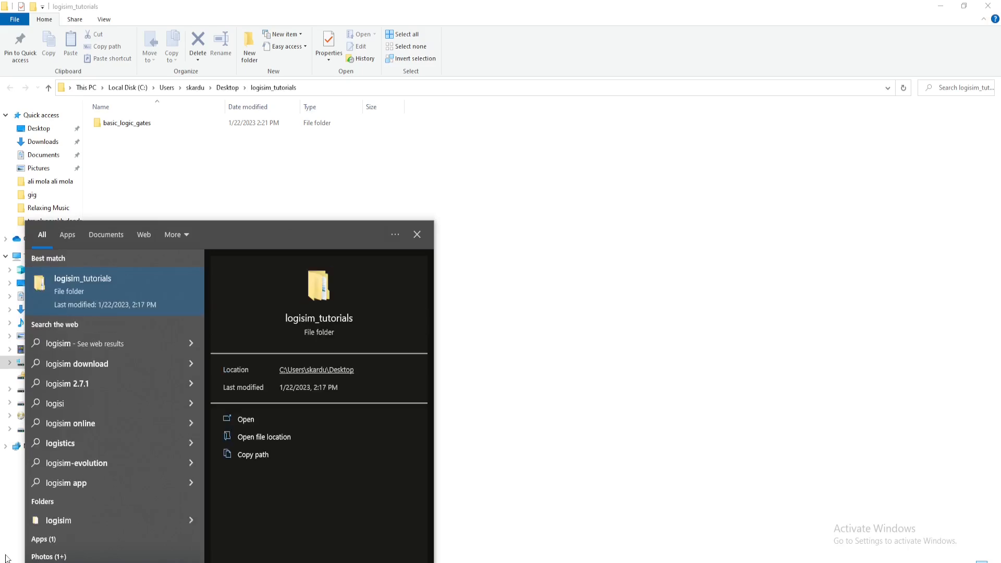
pyautogui.write('im')
pyautogui.press('BackSpace')
pyautogui.press('BackSpace')
pyautogui.write('m')
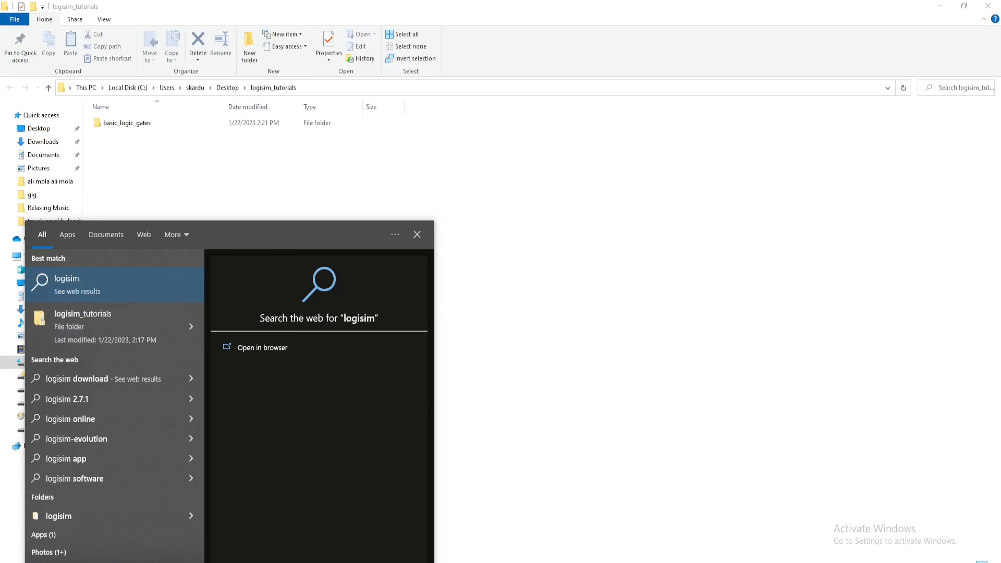
pyautogui.press('BackSpace')
pyautogui.press('BackSpace')
pyautogui.press('BackSpace')
pyautogui.press('BackSpace')
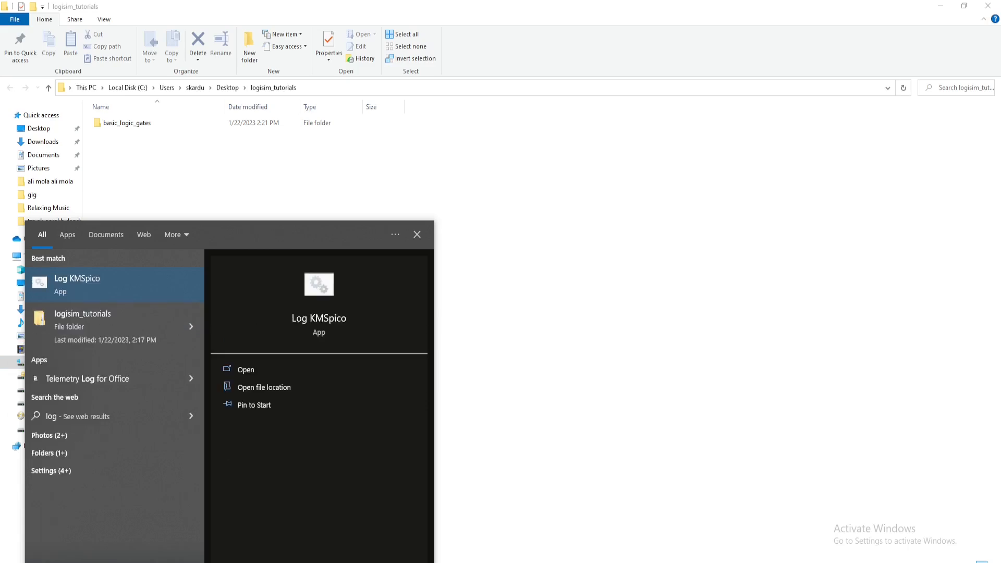
pyautogui.write('i')
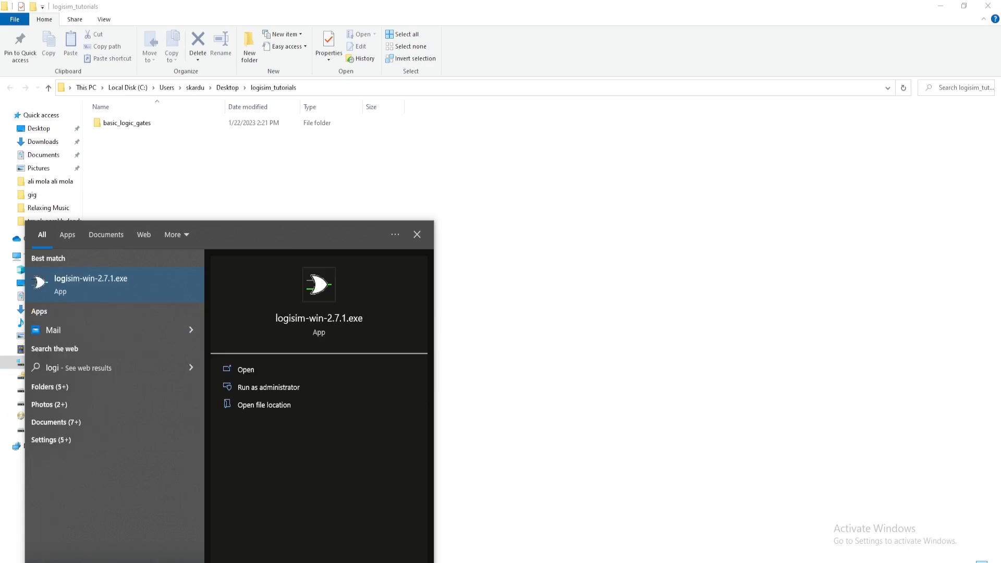
pyautogui.click(74, 286)
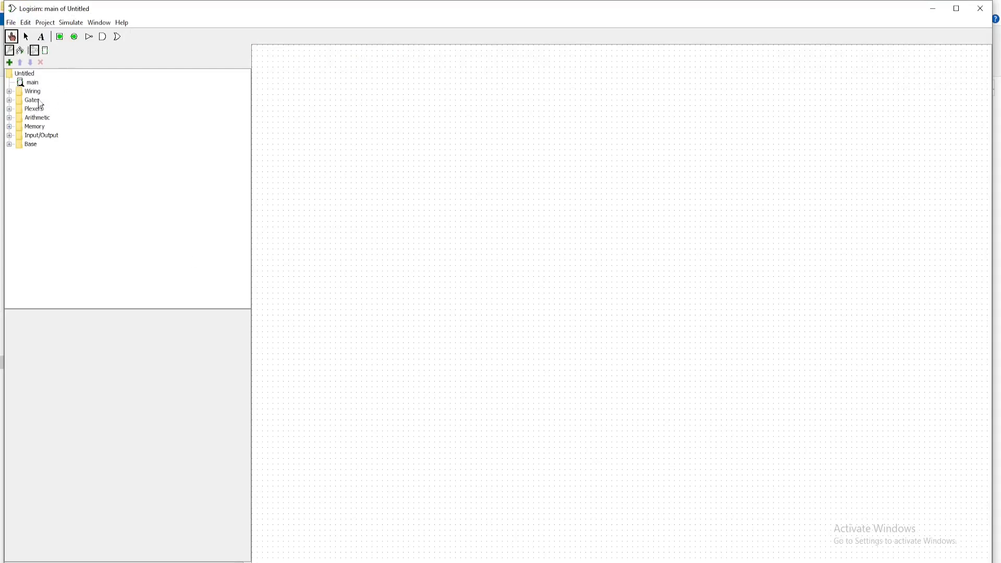
# Step: Rename the main circuit of the untitled project as AND_gate
pyautogui.click(32, 82)
pyautogui.click(145, 324)
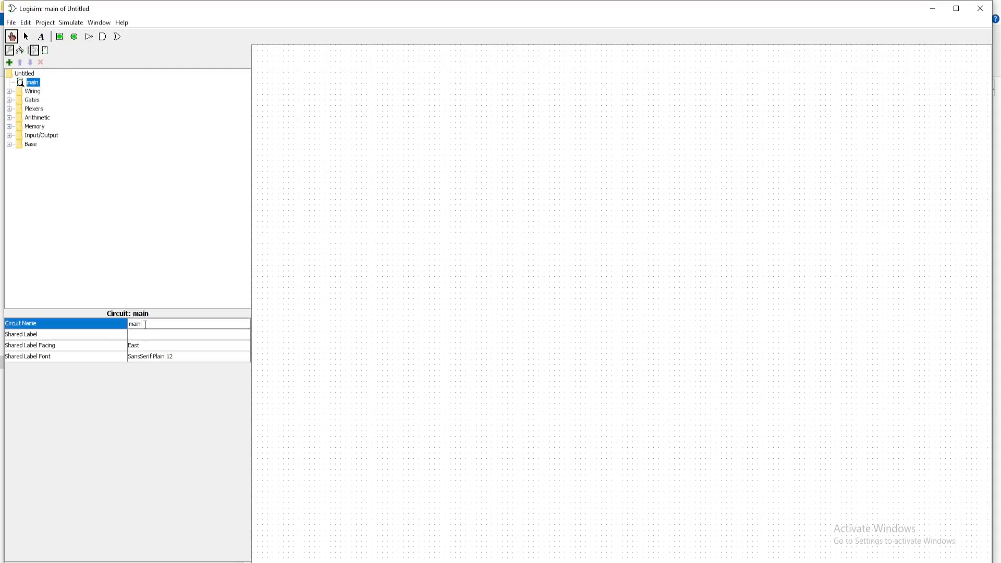
pyautogui.press('BackSpace')
pyautogui.press('BackSpace')
pyautogui.write('AND_gate')
pyautogui.click(147, 330)
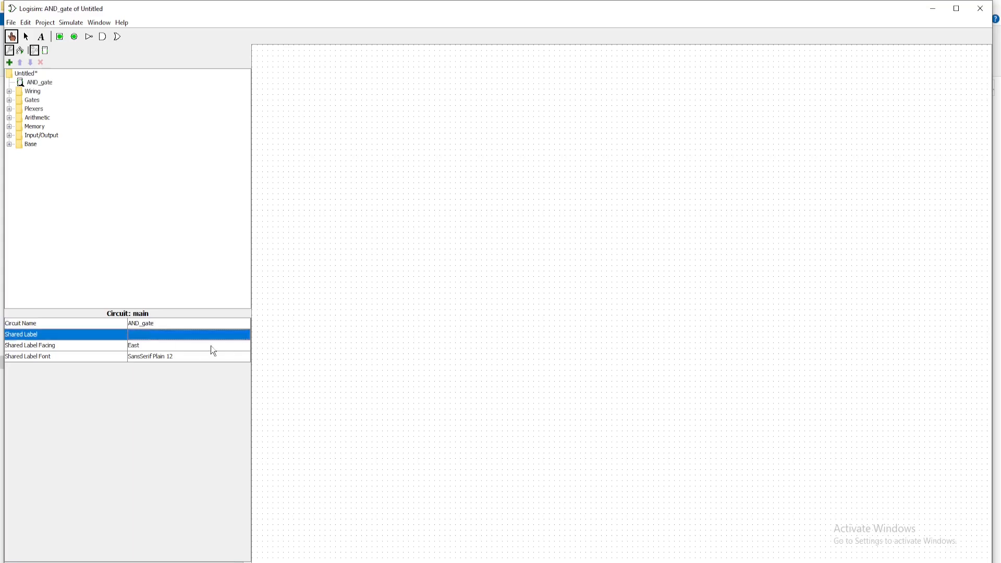
pyautogui.click(37, 84)
# Step: Place an AND gate in the upper middle of the AND_gate circuit canvas
pyautogui.click(102, 36)
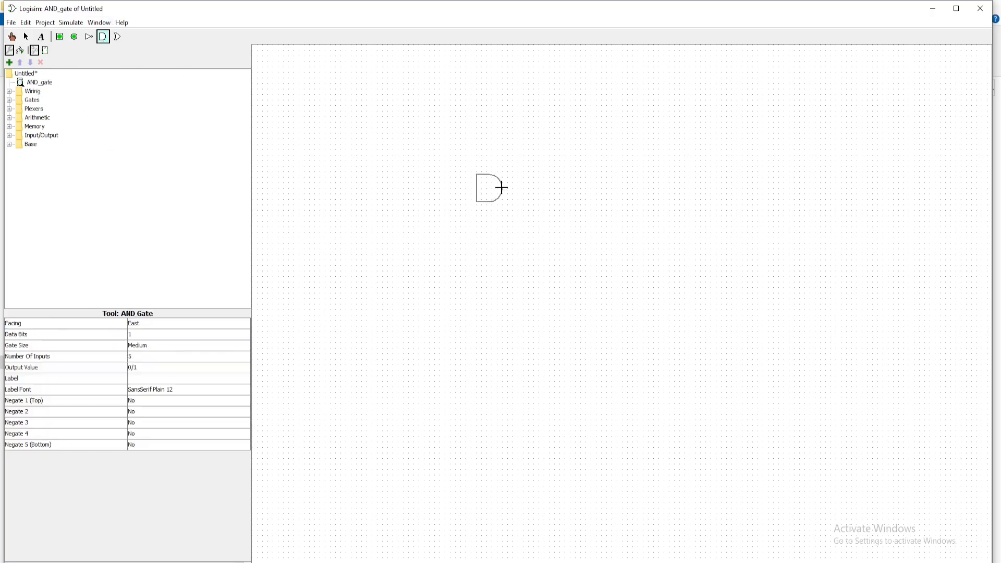
pyautogui.click(501, 189)
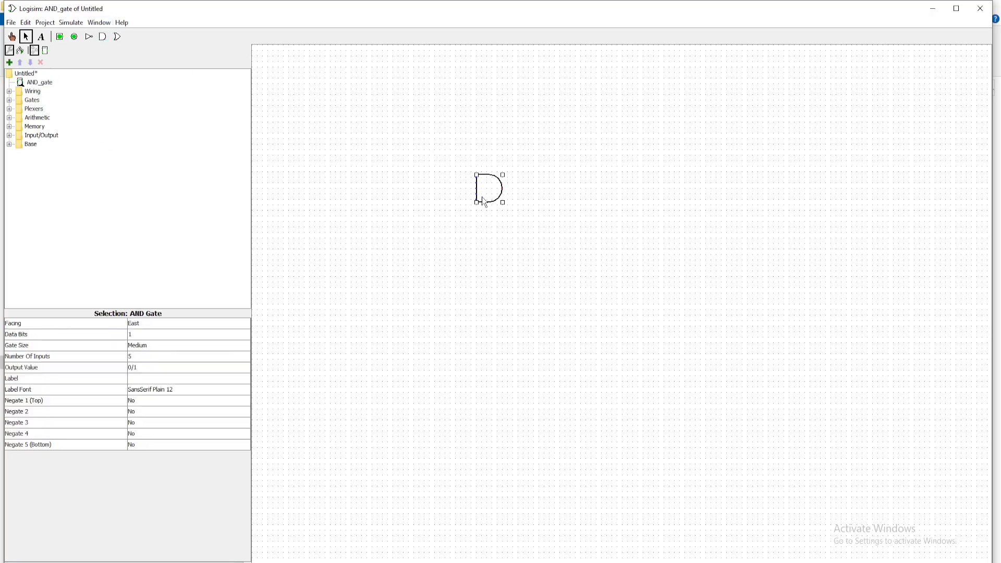
# Step: Try the North, South, East and West facings on the AND gate, then return it to East
pyautogui.click(166, 326)
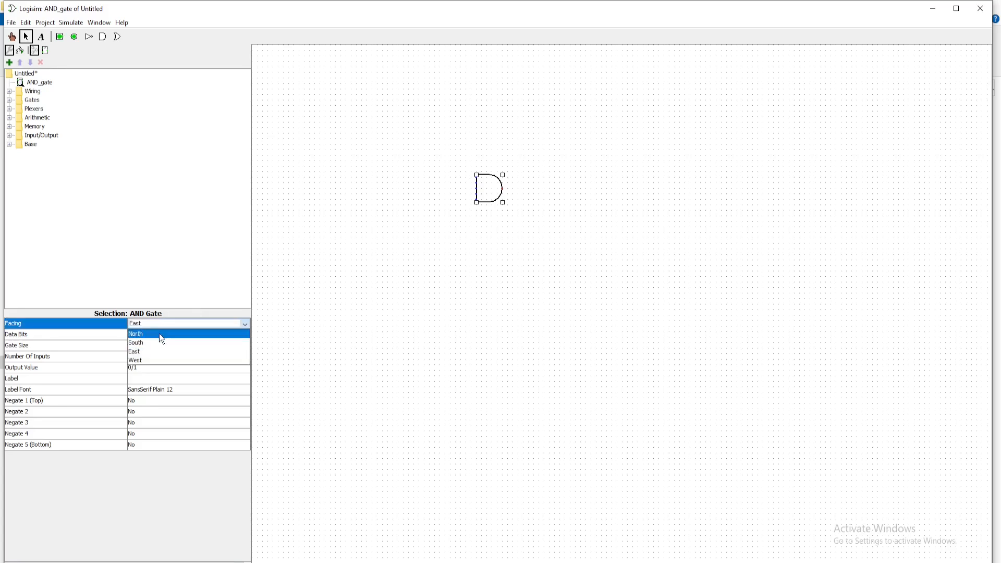
pyautogui.click(158, 333)
pyautogui.click(161, 325)
pyautogui.click(160, 343)
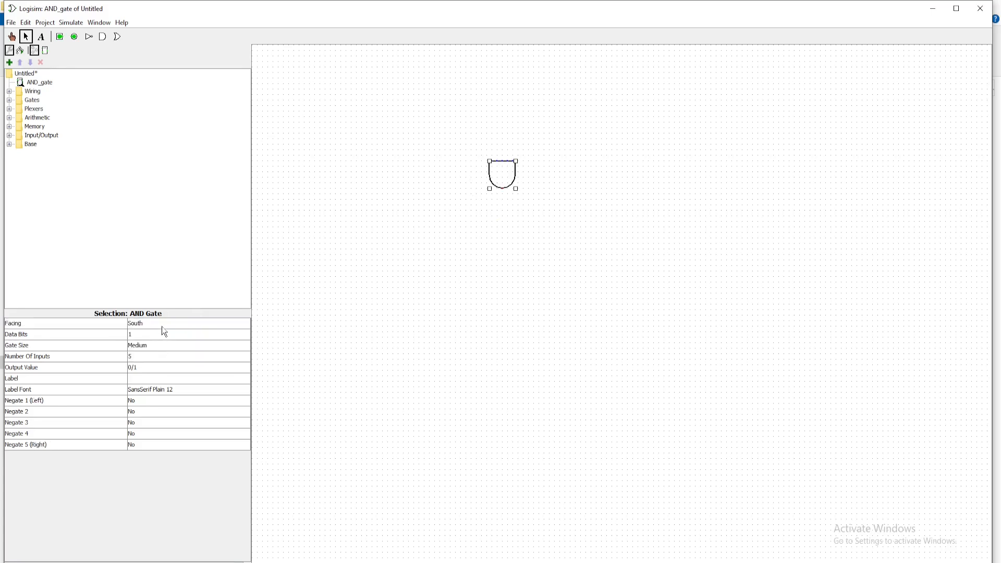
pyautogui.click(162, 325)
pyautogui.click(158, 351)
pyautogui.click(166, 326)
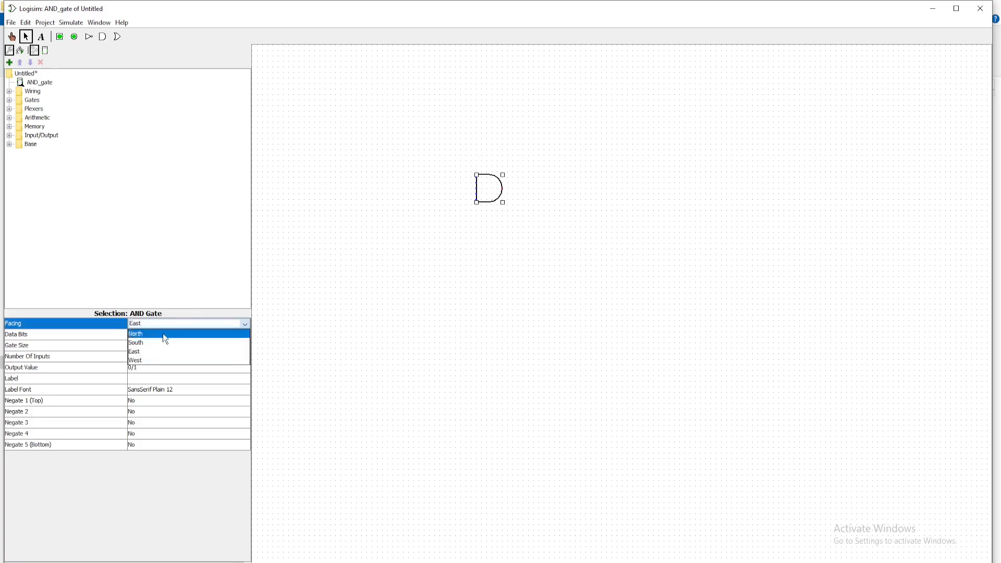
pyautogui.click(157, 359)
pyautogui.click(161, 323)
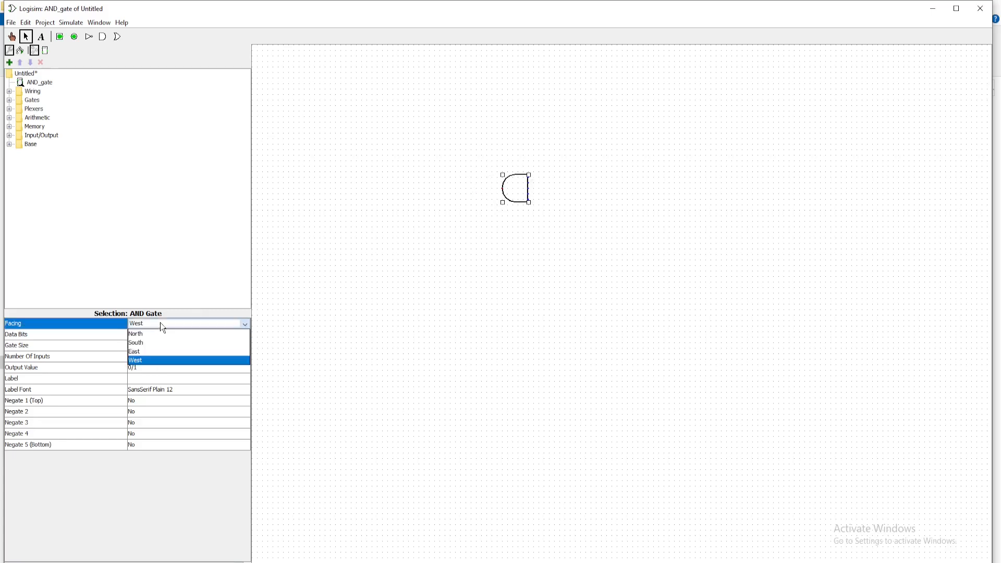
pyautogui.click(153, 351)
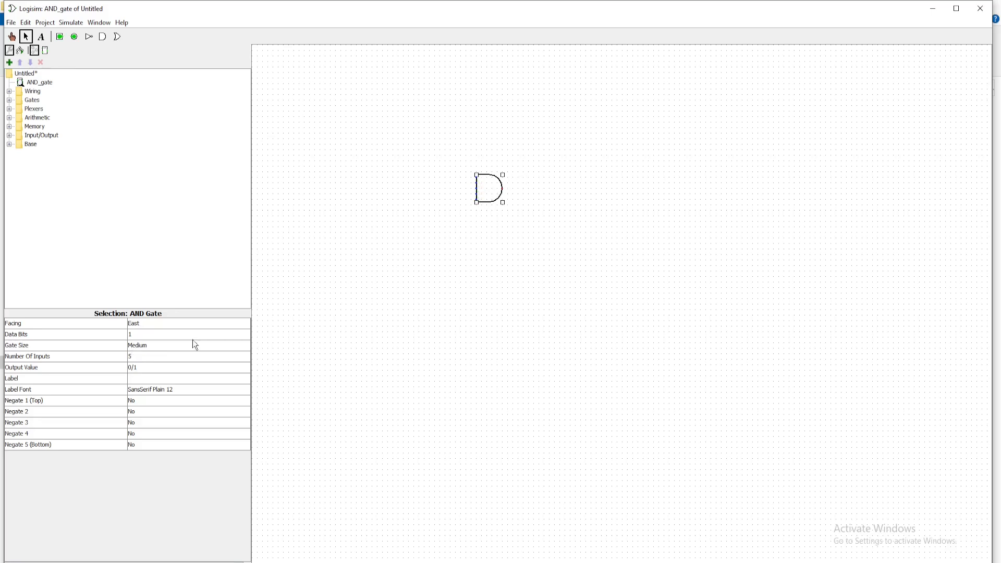
# Step: Set the AND gate's number of inputs to 2 and its gate size to Wide
pyautogui.click(155, 346)
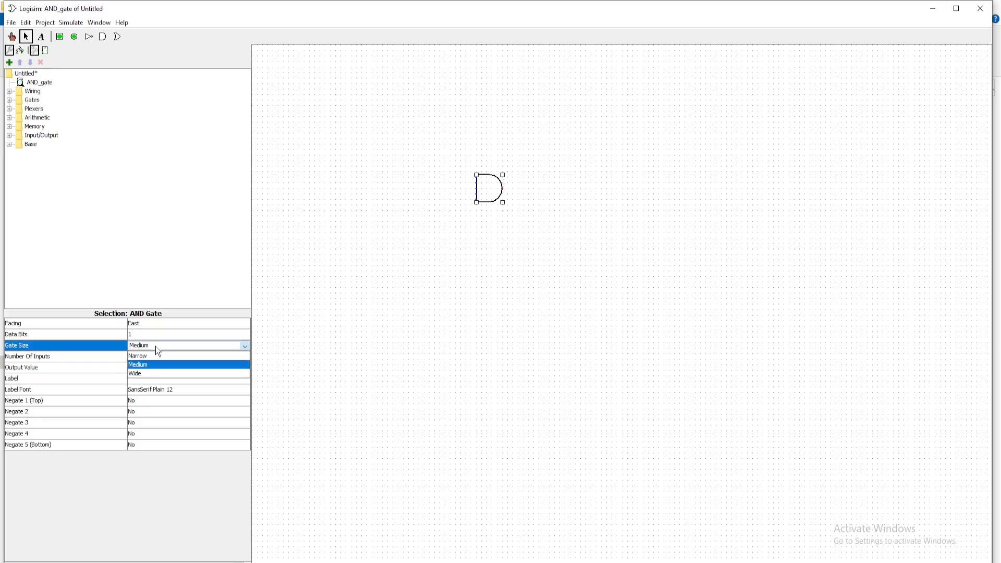
pyautogui.click(152, 355)
pyautogui.click(155, 359)
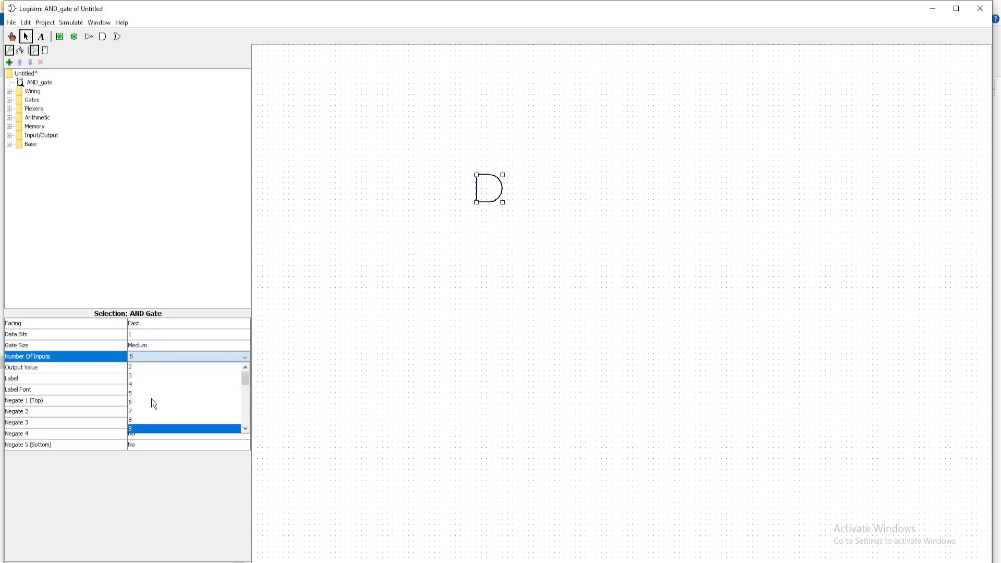
pyautogui.click(142, 368)
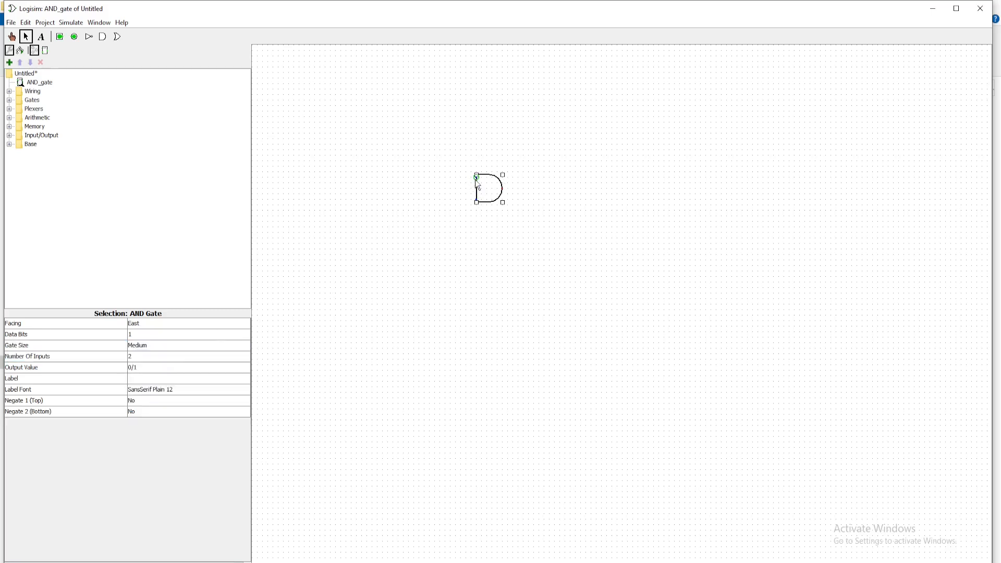
pyautogui.click(159, 349)
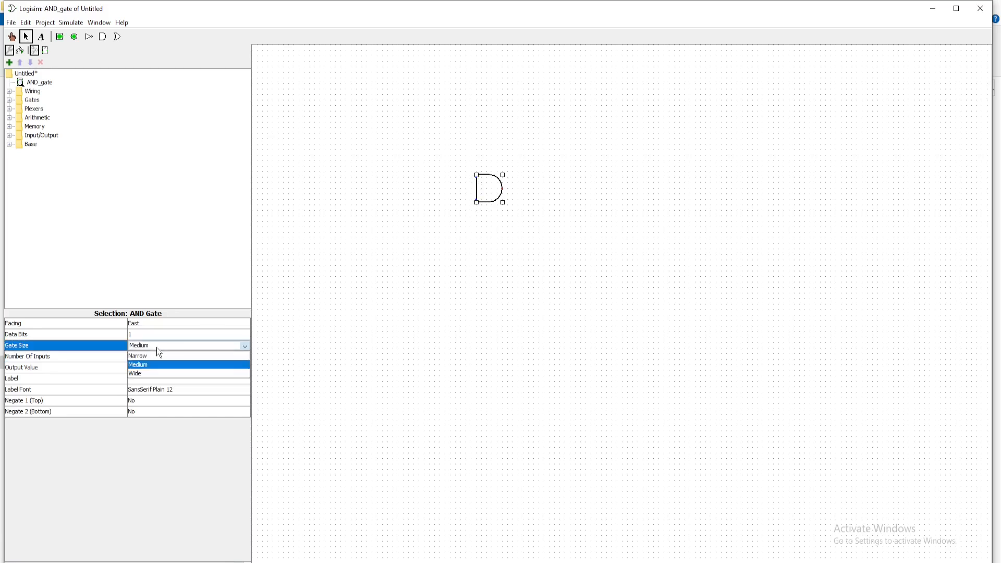
pyautogui.click(149, 373)
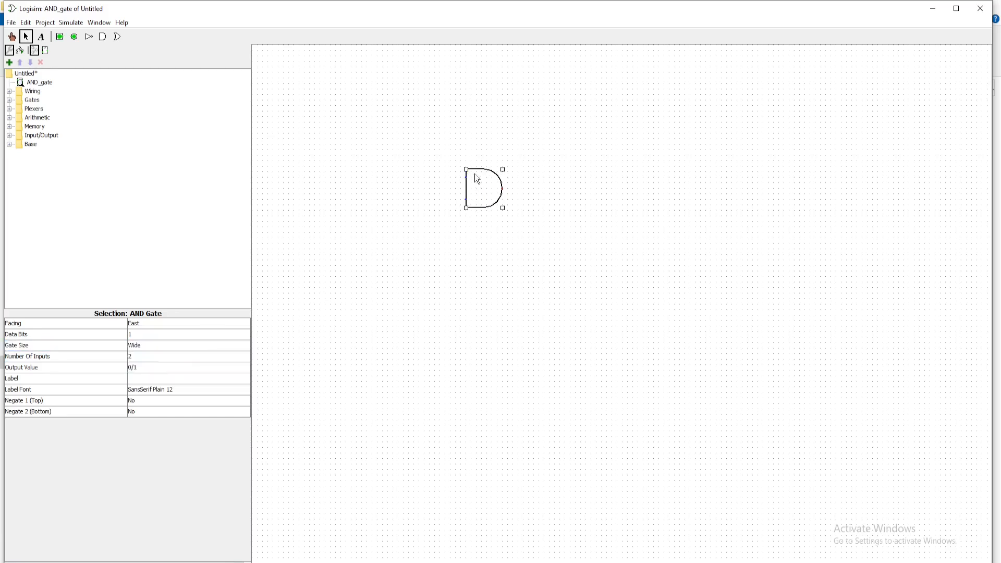
pyautogui.click(495, 199)
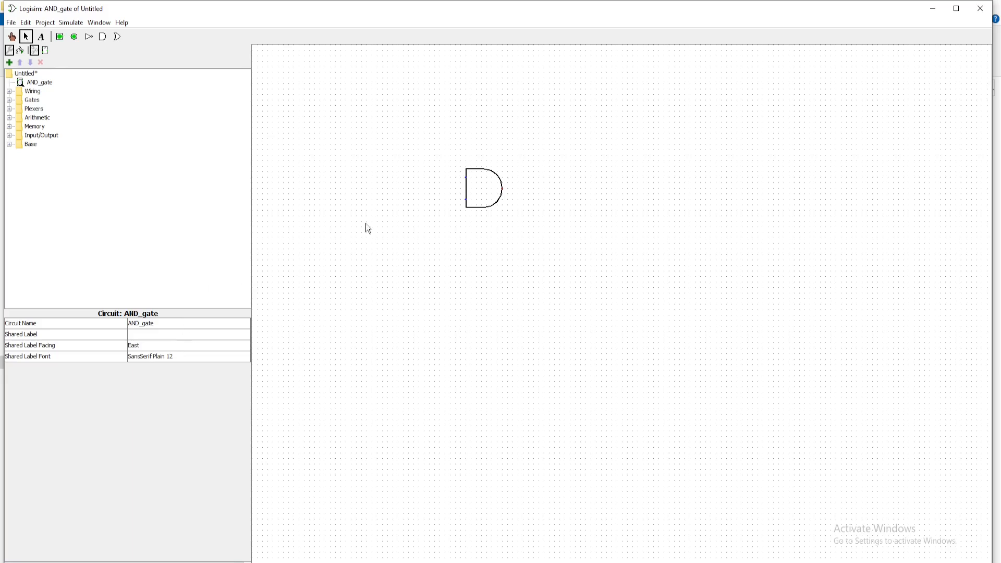
# Step: Label the AND gate with the text AND
pyautogui.click(469, 197)
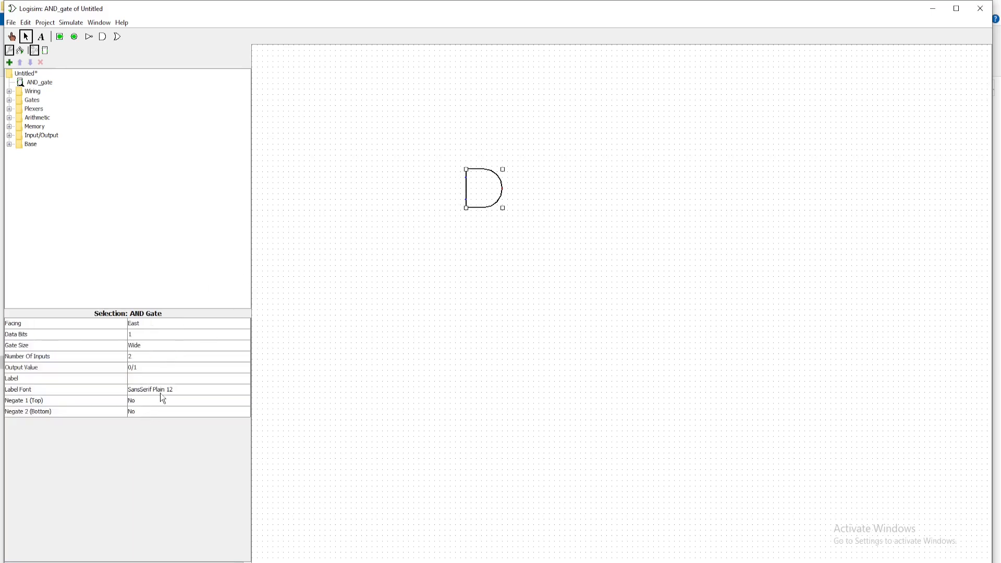
pyautogui.click(153, 377)
pyautogui.write('AND')
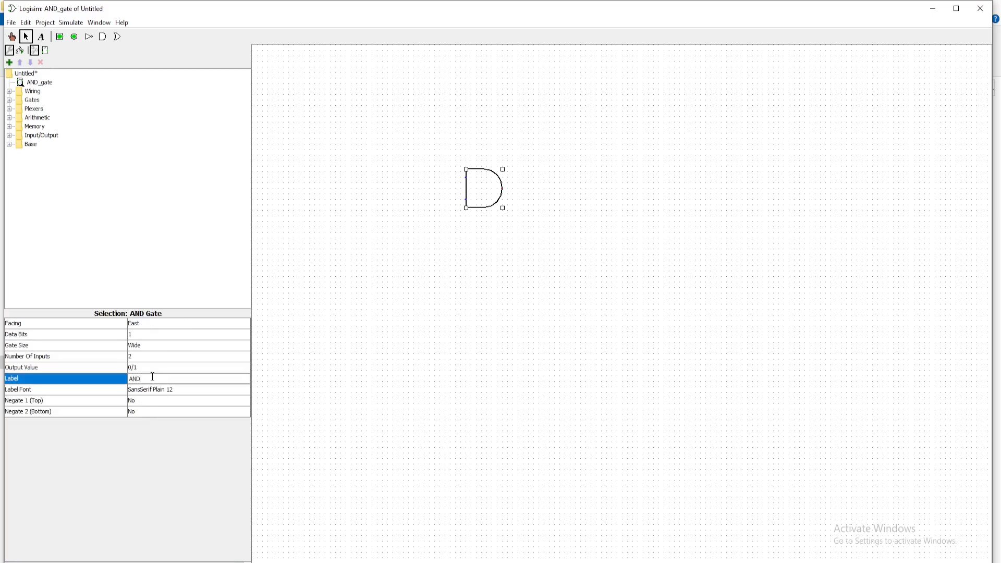
pyautogui.press('Return')
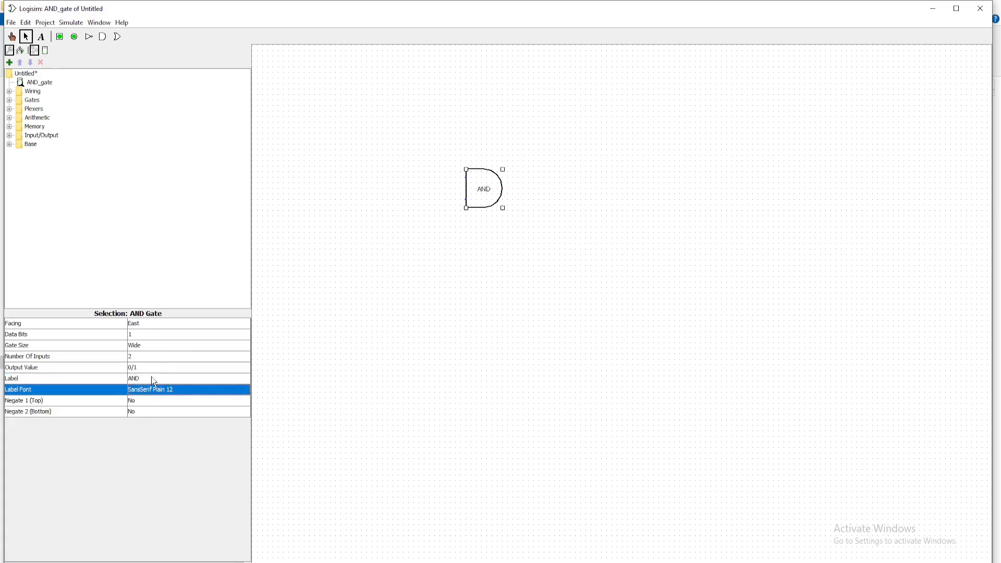
# Step: Set the AND gate's label font to Segoe UI Black, Bold, size 26
pyautogui.click(144, 387)
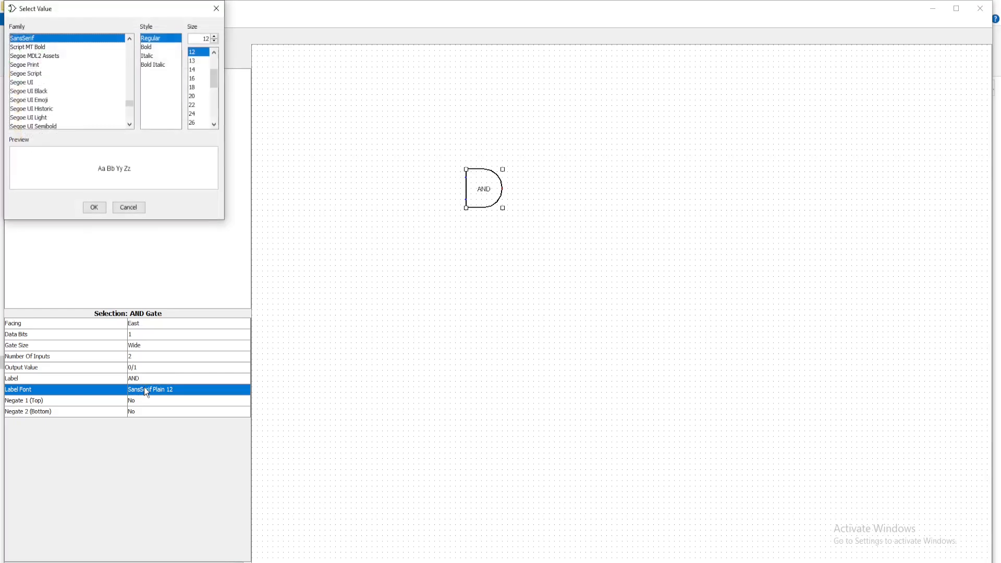
pyautogui.click(146, 47)
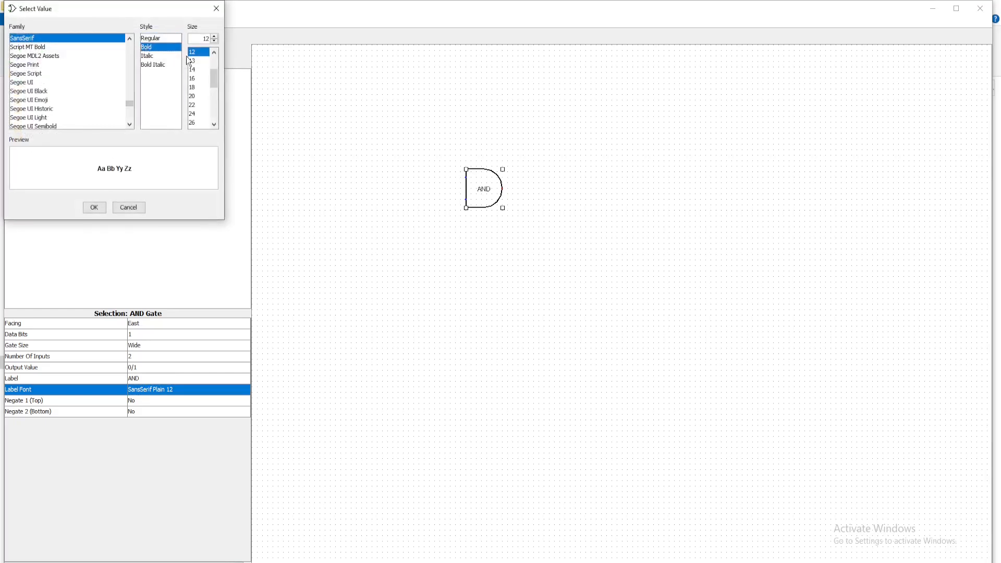
pyautogui.click(194, 122)
pyautogui.click(27, 91)
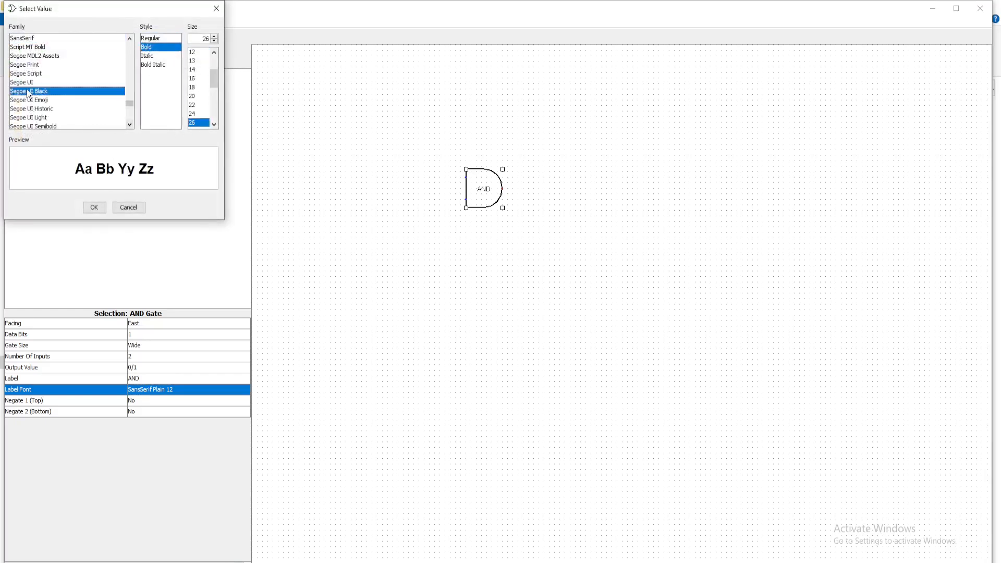
pyautogui.click(94, 207)
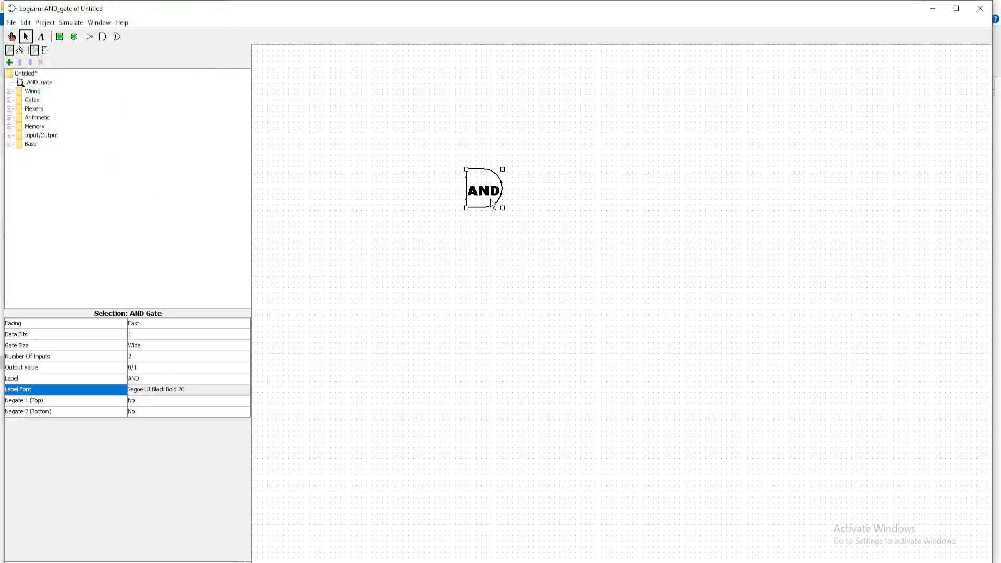
pyautogui.click(423, 209)
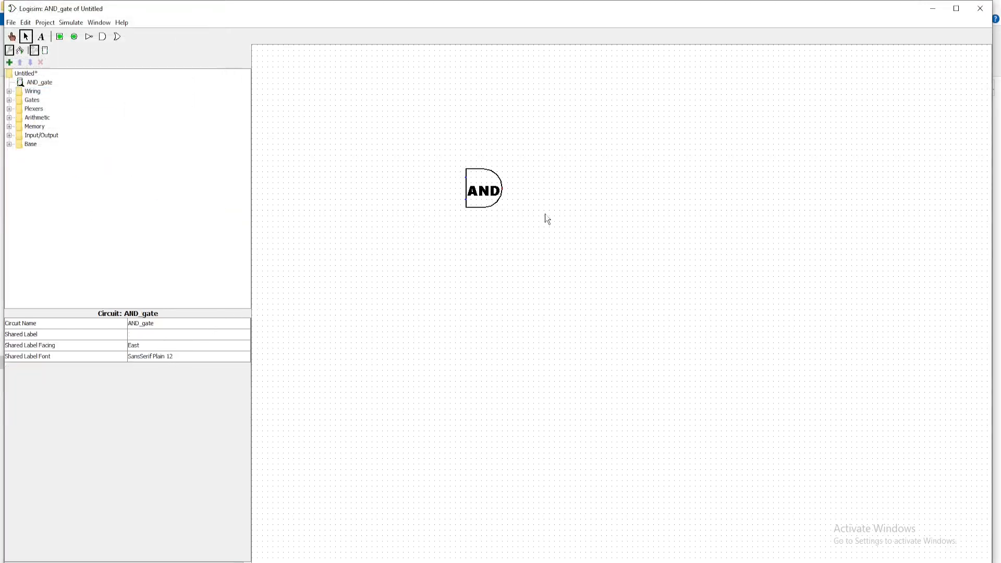
# Step: Place a one-bit input pin to the left of the AND gate, level with its upper input
pyautogui.click(490, 176)
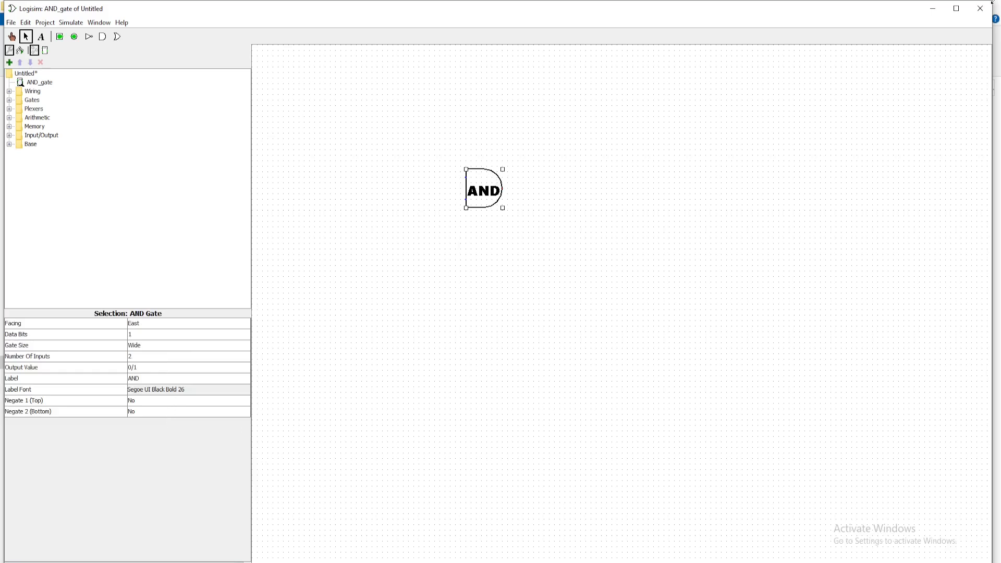
pyautogui.click(60, 36)
pyautogui.click(384, 176)
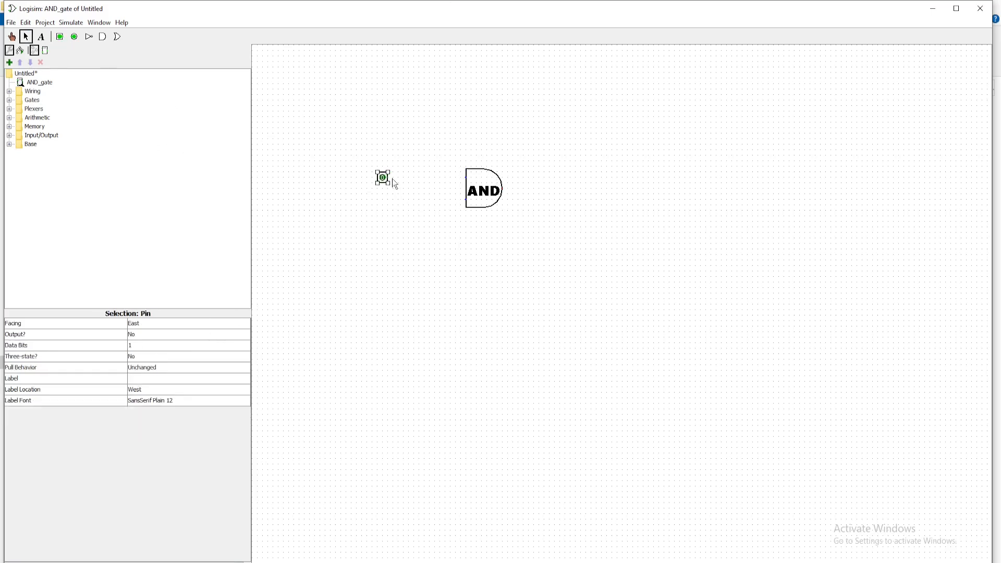
# Step: Place a second input pin below the first, level with the gate's lower input, and wire both pins to the AND gate
pyautogui.moveTo(462, 176); pyautogui.dragTo(465, 178)
pyautogui.click(60, 37)
pyautogui.click(384, 200)
pyautogui.moveTo(395, 204); pyautogui.dragTo(466, 200)
pyautogui.moveTo(377, 201); pyautogui.dragTo(384, 201)
# Step: Place a one-bit output pin to the right of the AND gate and wire the gate's output to it
pyautogui.click(74, 36)
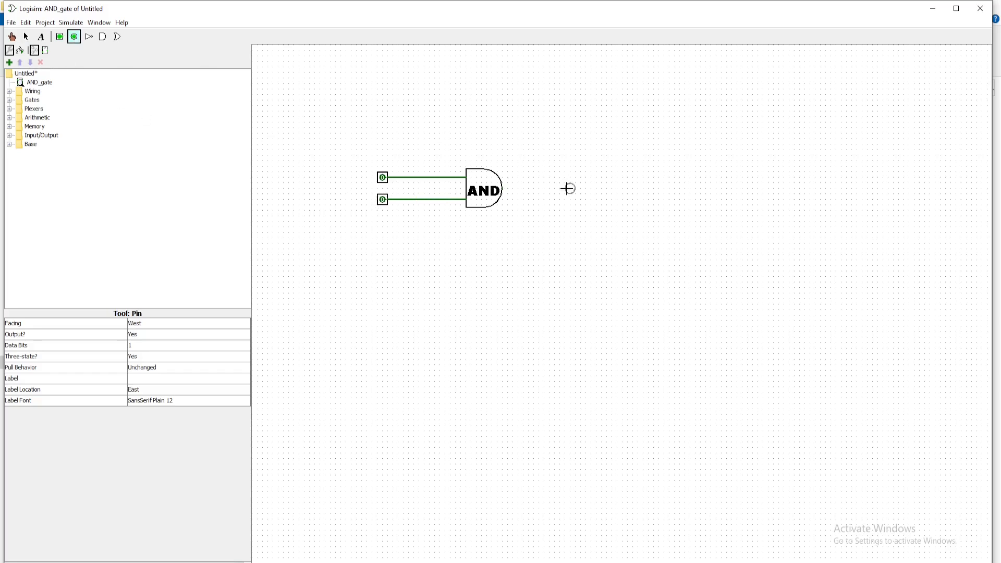
pyautogui.click(561, 189)
pyautogui.moveTo(502, 188); pyautogui.dragTo(561, 189)
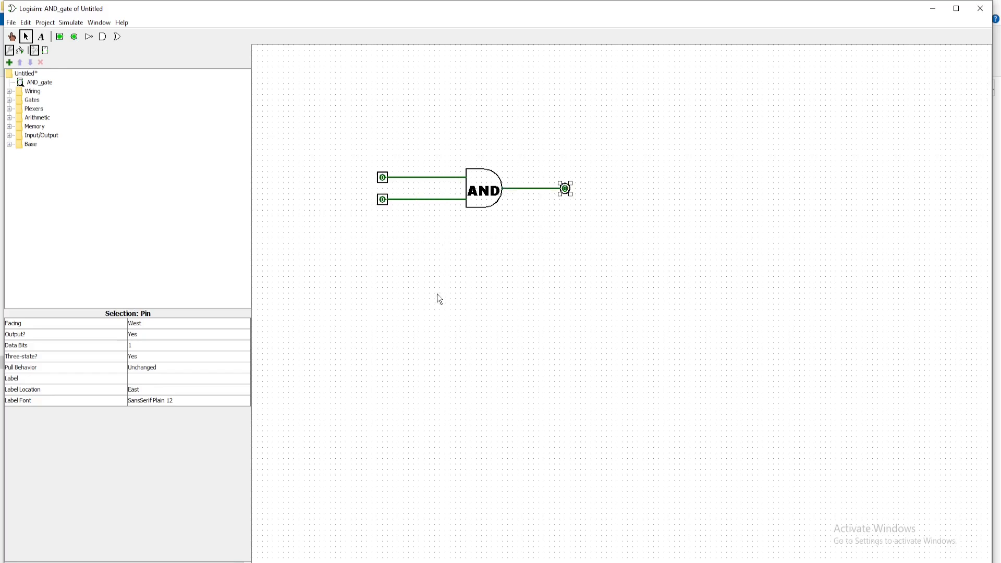
# Step: Label the upper input pin A
pyautogui.click(383, 178)
pyautogui.click(140, 379)
pyautogui.write('A')
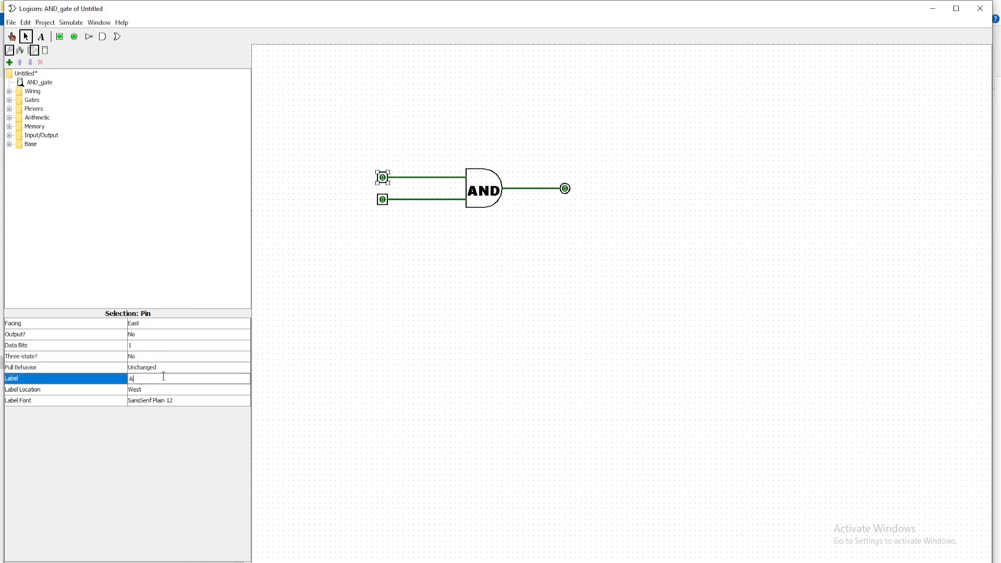
pyautogui.press('Return')
pyautogui.click(147, 378)
pyautogui.write('A')
pyautogui.press('Return')
pyautogui.press('Delete')
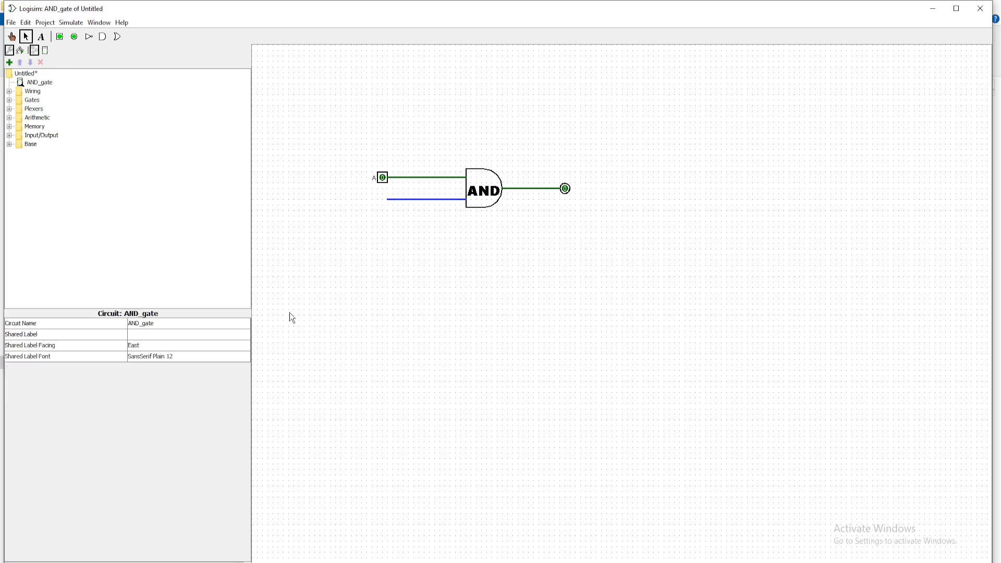
pyautogui.hotkey('ctrl', 'z')
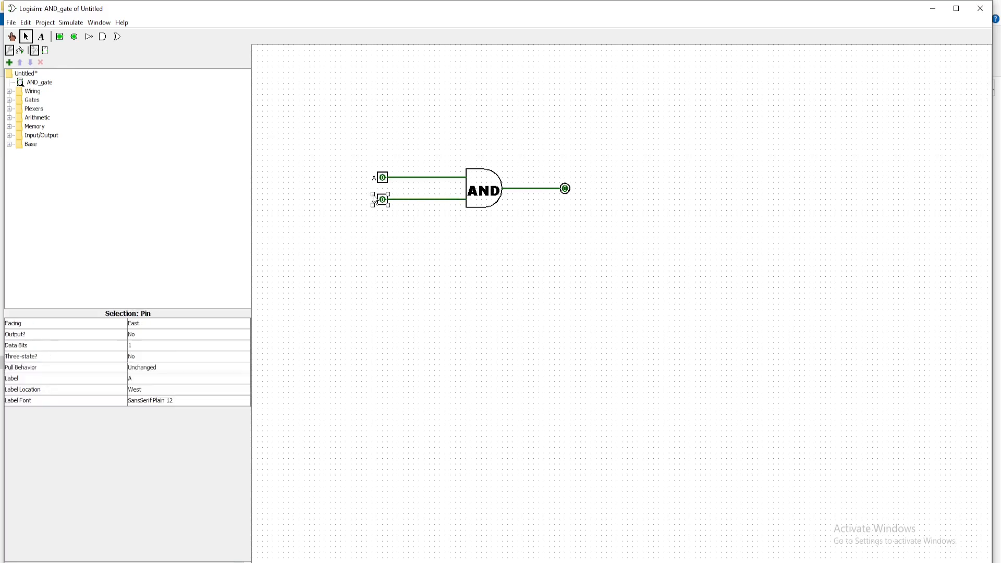
# Step: Label the lower input pin B
pyautogui.click(137, 378)
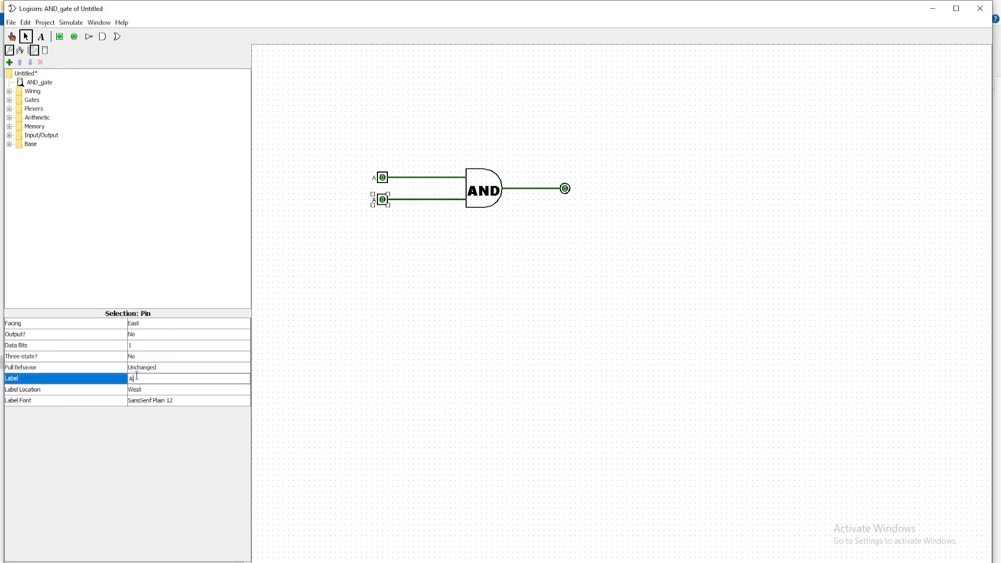
pyautogui.write('B')
pyautogui.press('Return')
pyautogui.click(388, 237)
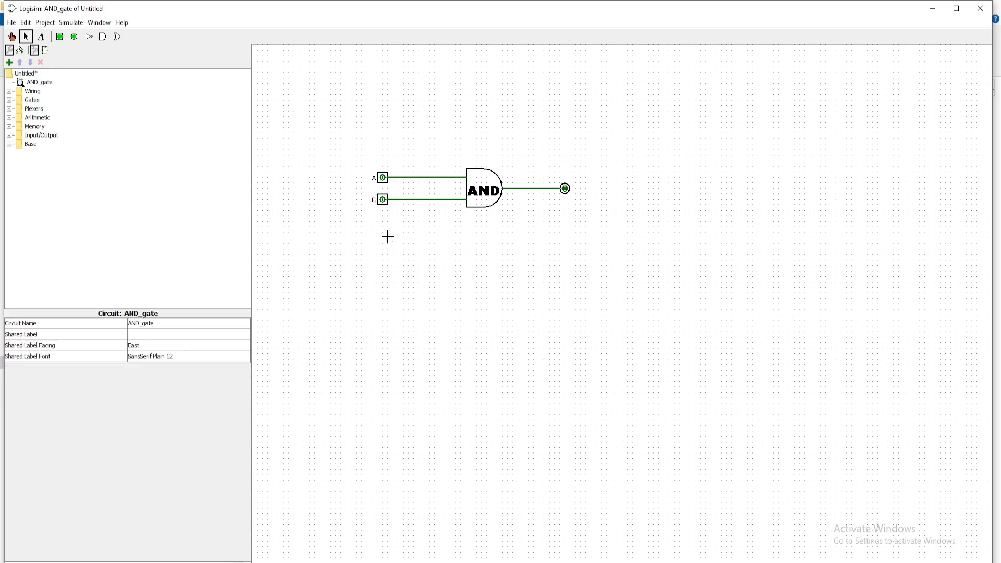
# Step: Set the label font of input pin A to SansSerif, Bold, size 22
pyautogui.click(381, 179)
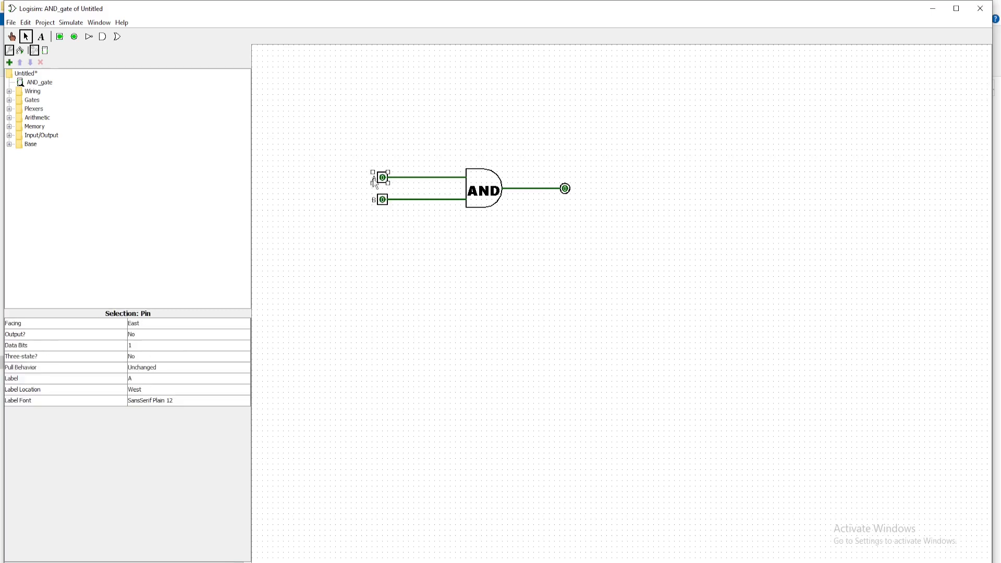
pyautogui.click(164, 400)
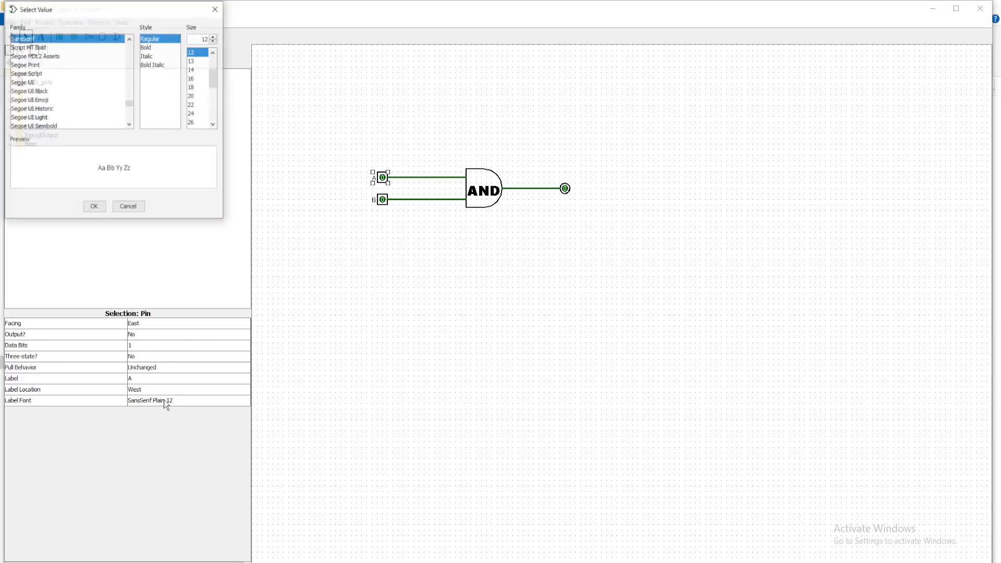
pyautogui.click(145, 47)
pyautogui.click(193, 105)
pyautogui.click(93, 208)
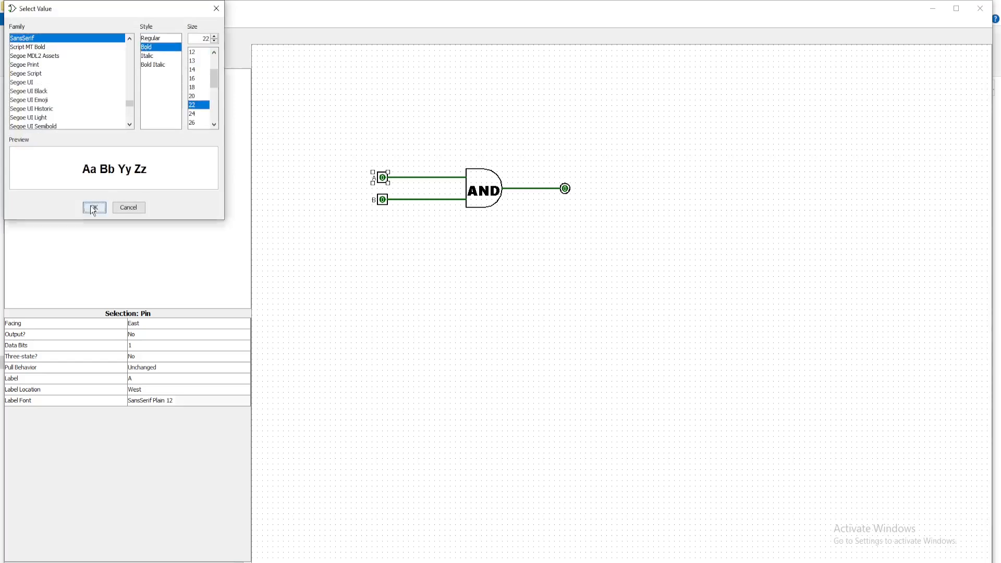
# Step: Set the label font of input pin B to SansSerif, Bold, size 24
pyautogui.click(377, 203)
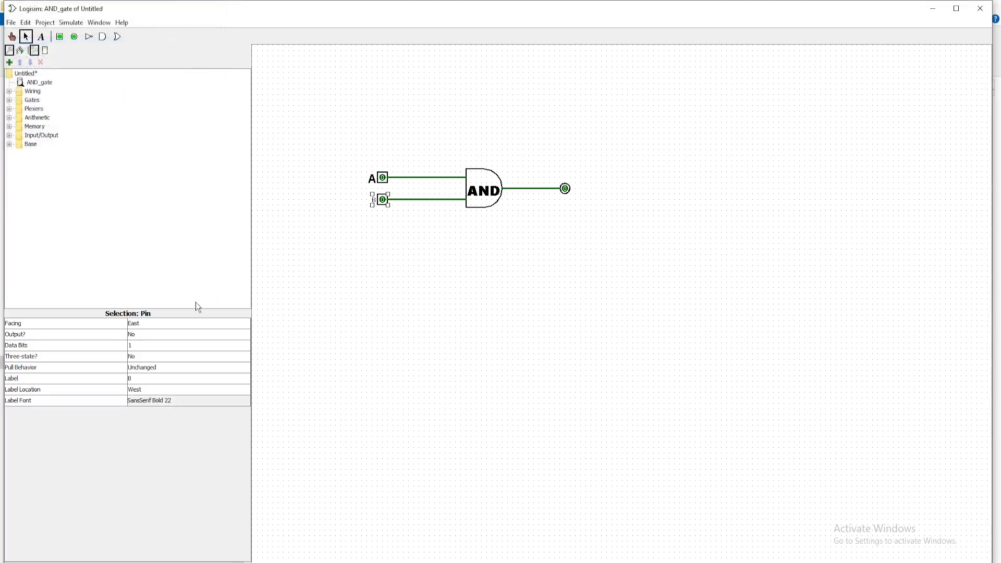
pyautogui.click(143, 399)
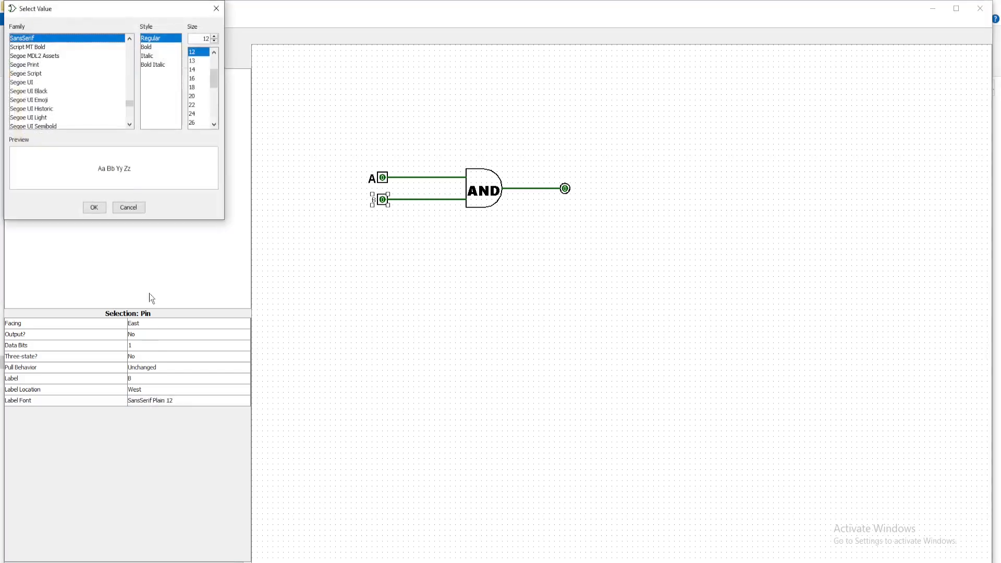
pyautogui.click(148, 47)
pyautogui.click(196, 113)
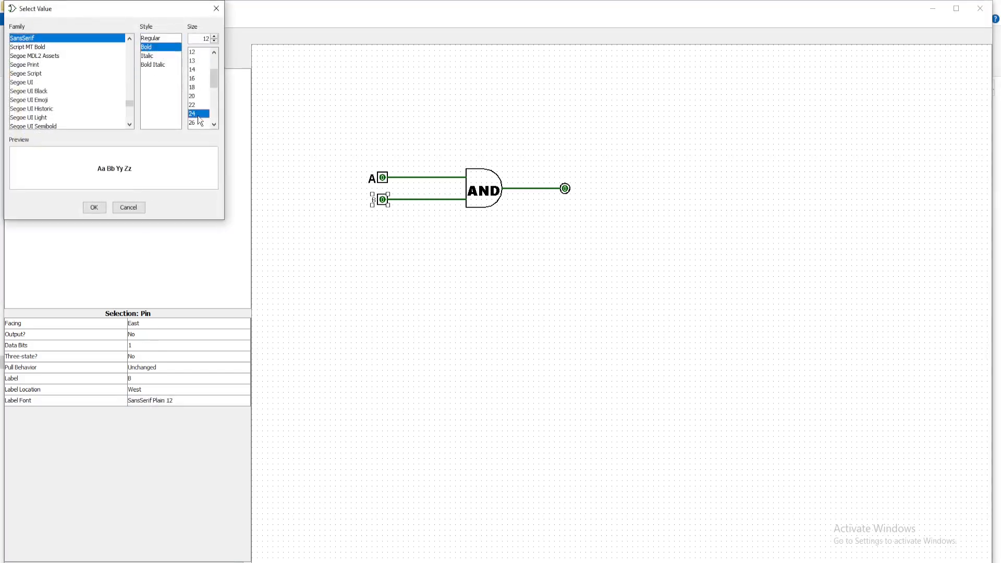
pyautogui.click(94, 207)
pyautogui.click(364, 252)
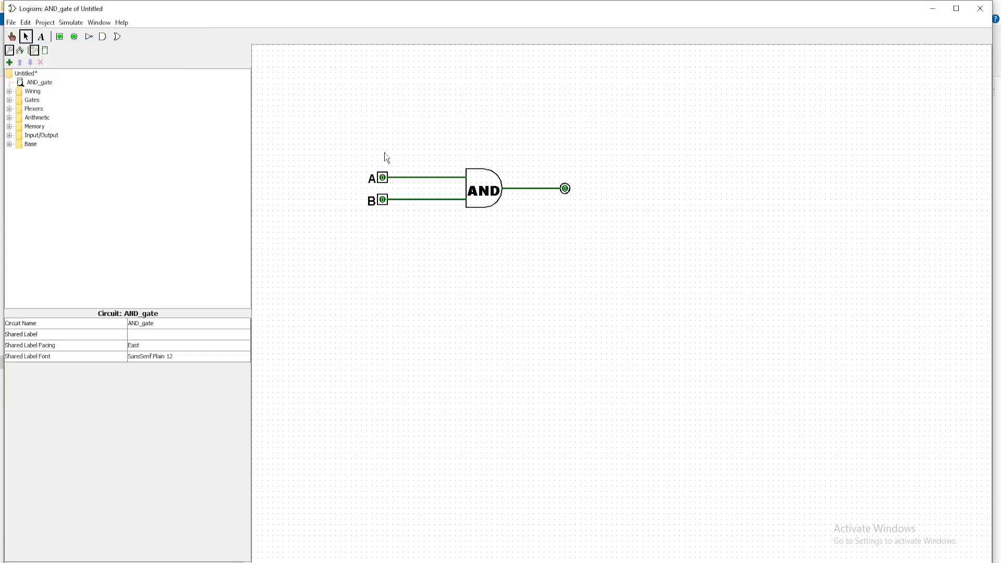
# Step: Label the output pin Y
pyautogui.click(565, 191)
pyautogui.click(133, 377)
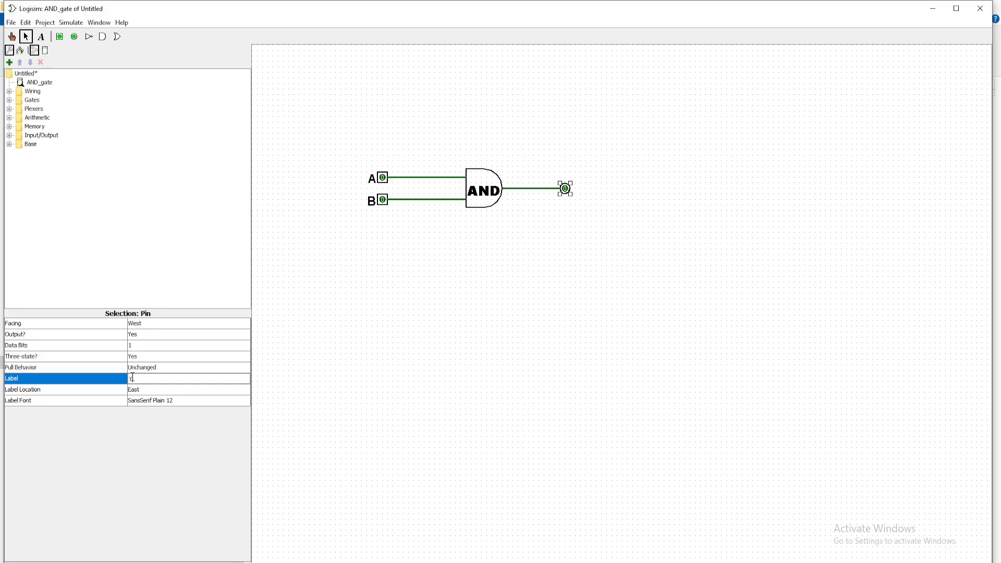
pyautogui.write('Y')
pyautogui.press('Return')
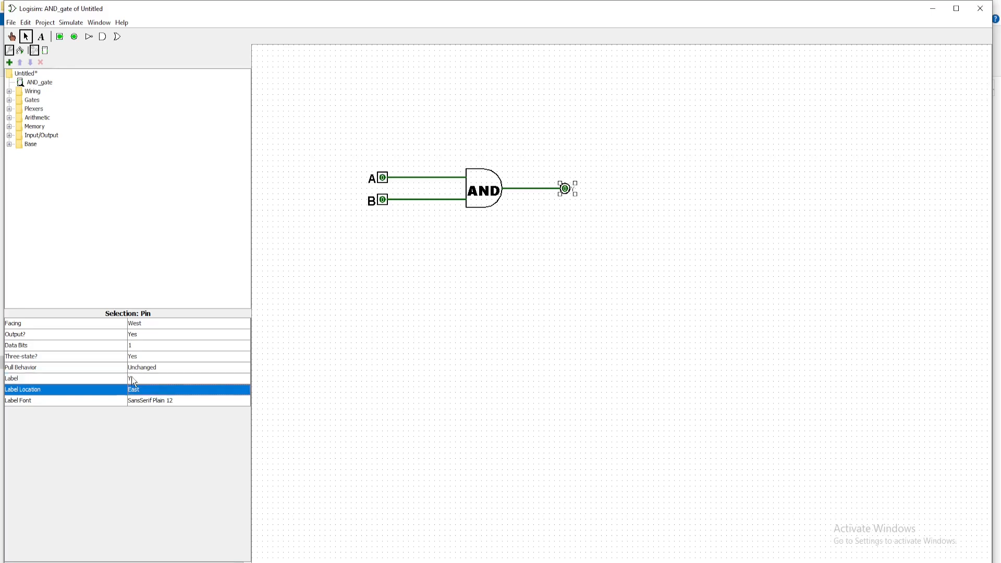
# Step: Set the label font of output pin Y to SansSerif, Bold, size 24
pyautogui.click(140, 401)
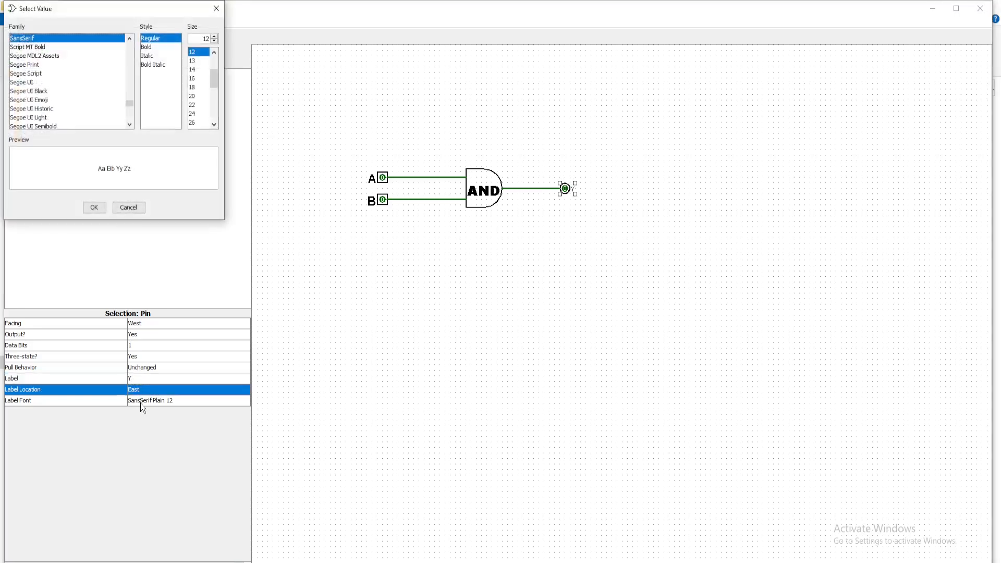
pyautogui.click(147, 47)
pyautogui.click(193, 114)
pyautogui.click(96, 208)
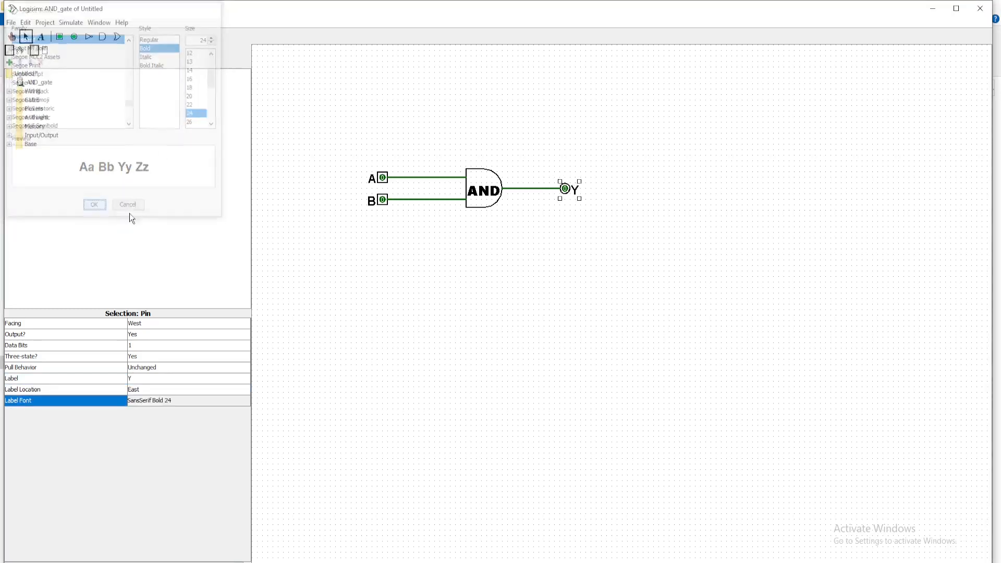
pyautogui.click(381, 250)
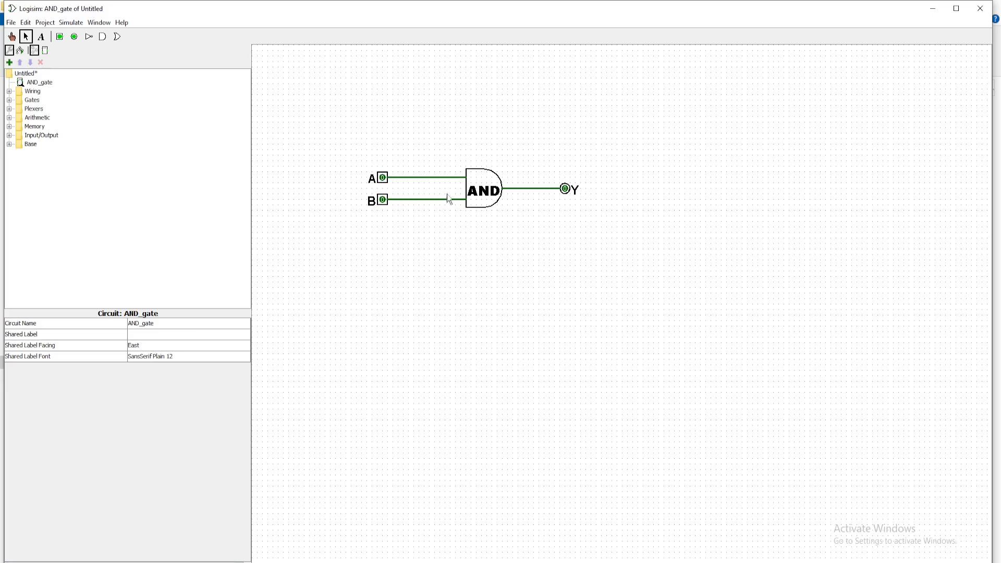
pyautogui.click(384, 182)
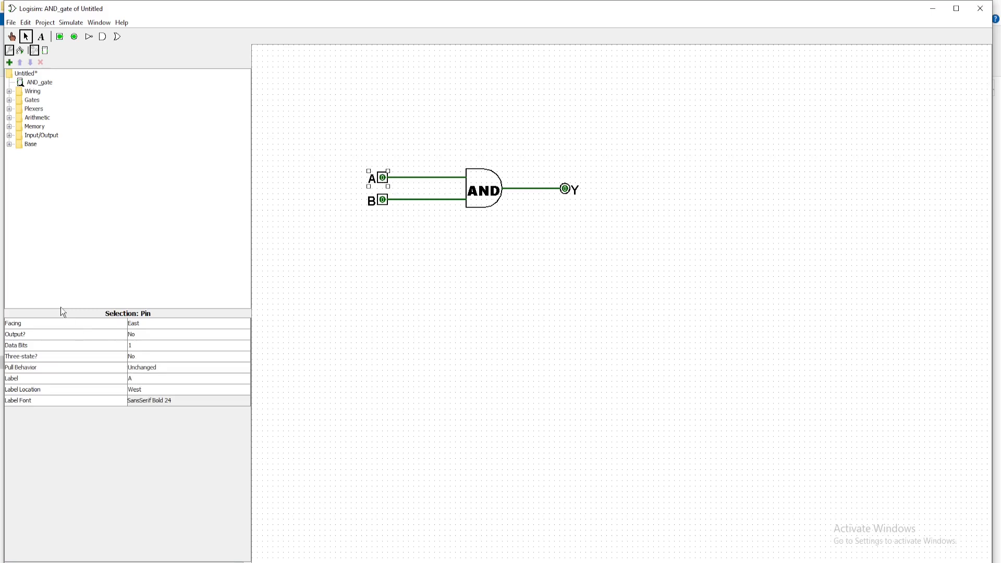
pyautogui.click(481, 184)
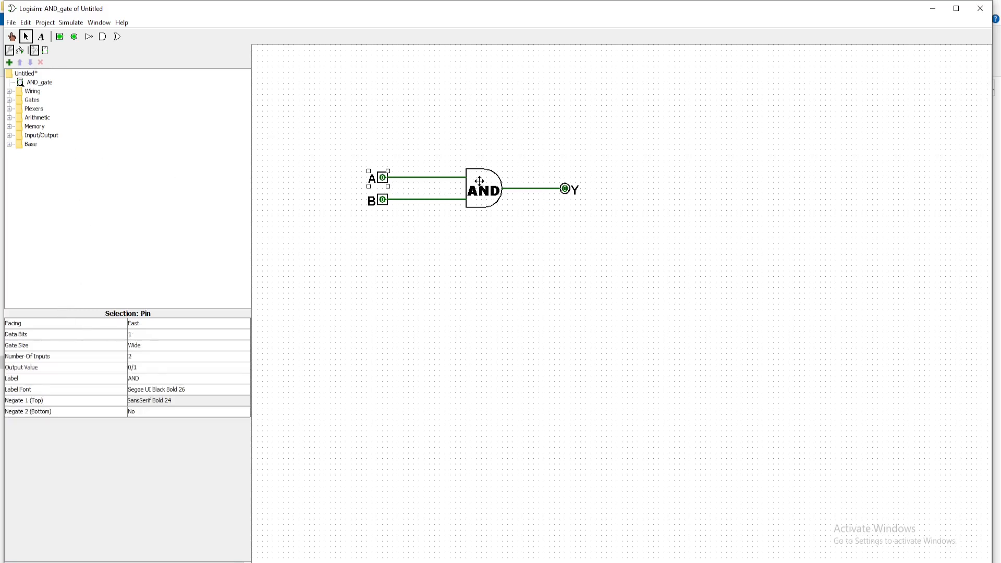
# Step: Test the AND gate with the Poke tool by toggling inputs A and B through different combinations, finishing with both at 1
pyautogui.click(11, 36)
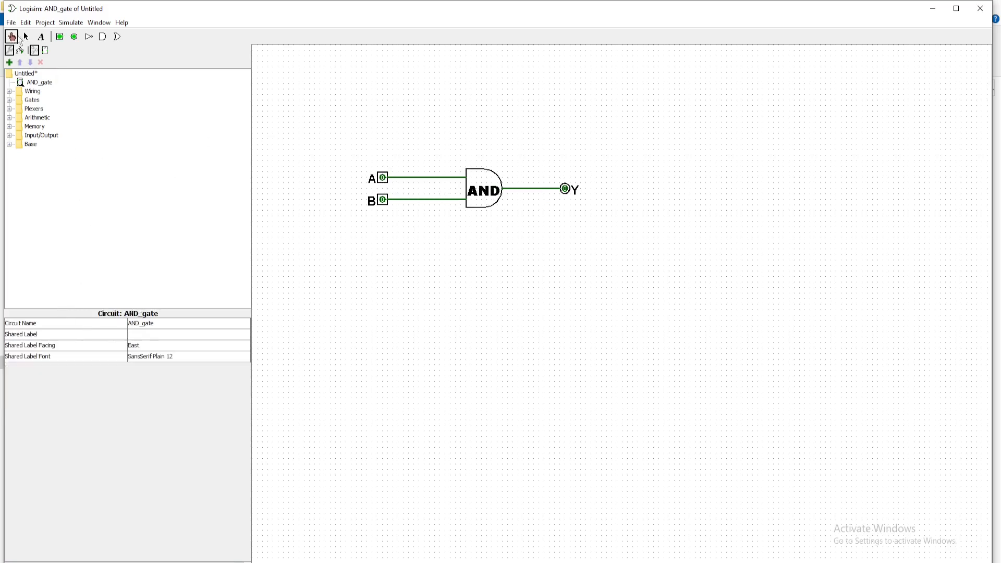
pyautogui.click(382, 180)
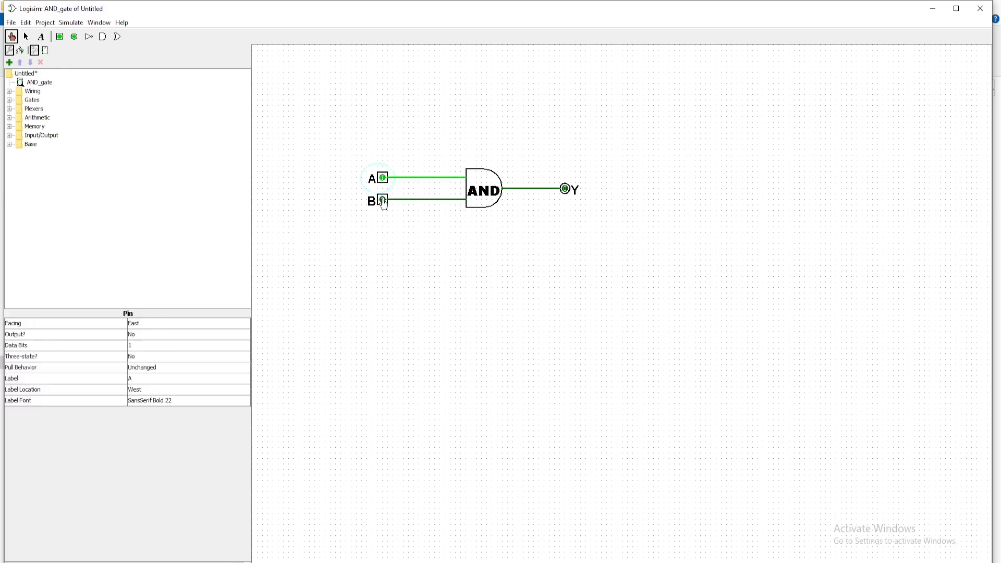
pyautogui.click(382, 201)
pyautogui.click(382, 180)
pyautogui.click(383, 180)
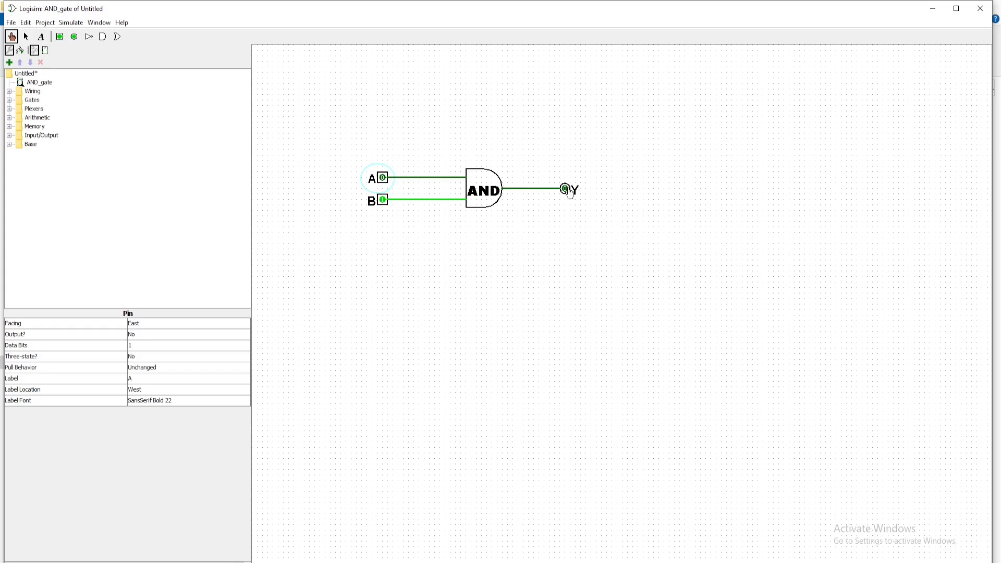
pyautogui.click(384, 185)
pyautogui.click(382, 202)
pyautogui.click(383, 201)
# Step: Save the project under the file name and in the basic_logic_gates folder
pyautogui.click(10, 22)
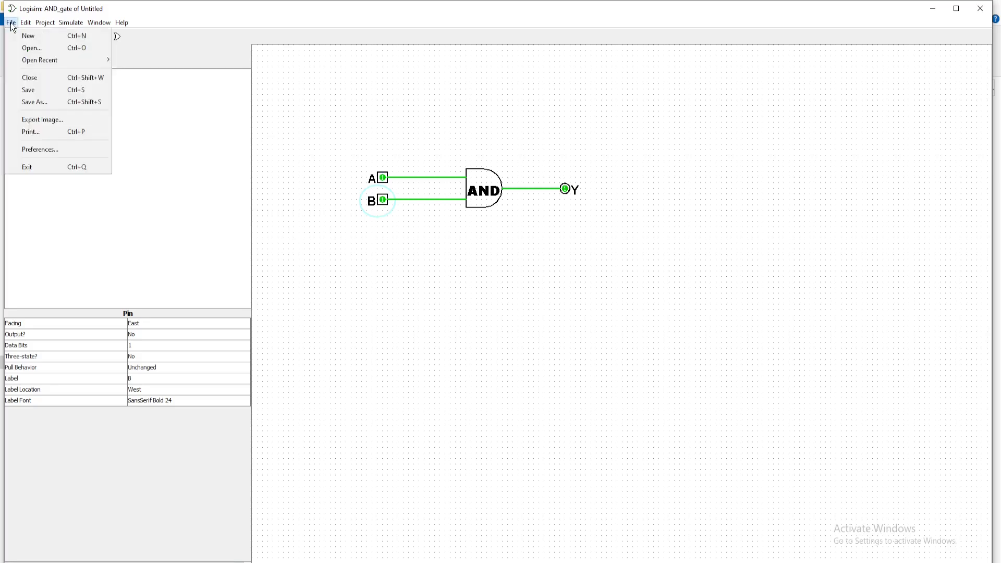
pyautogui.click(39, 91)
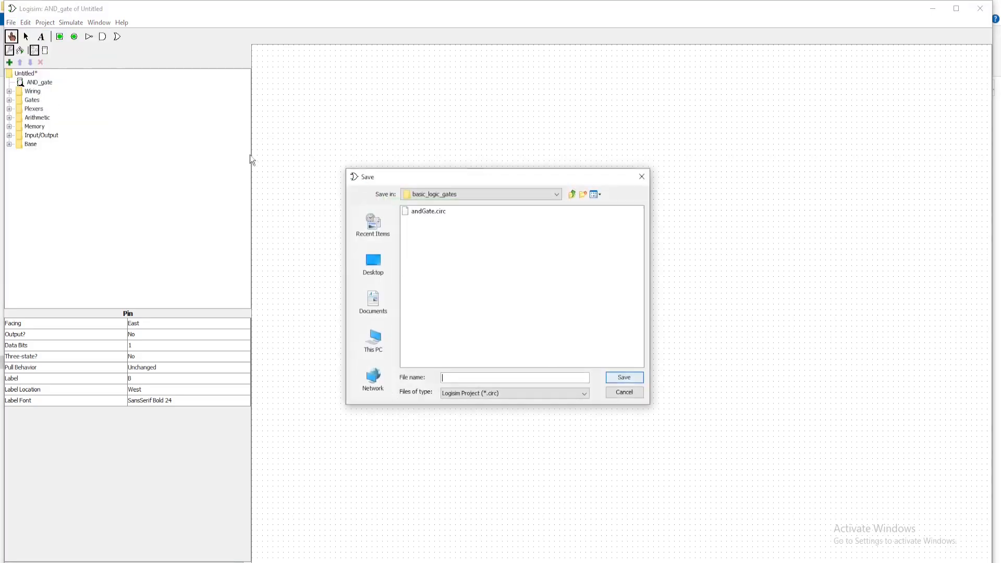
pyautogui.rightClick(427, 211)
pyautogui.click(424, 210)
pyautogui.rightClick(421, 210)
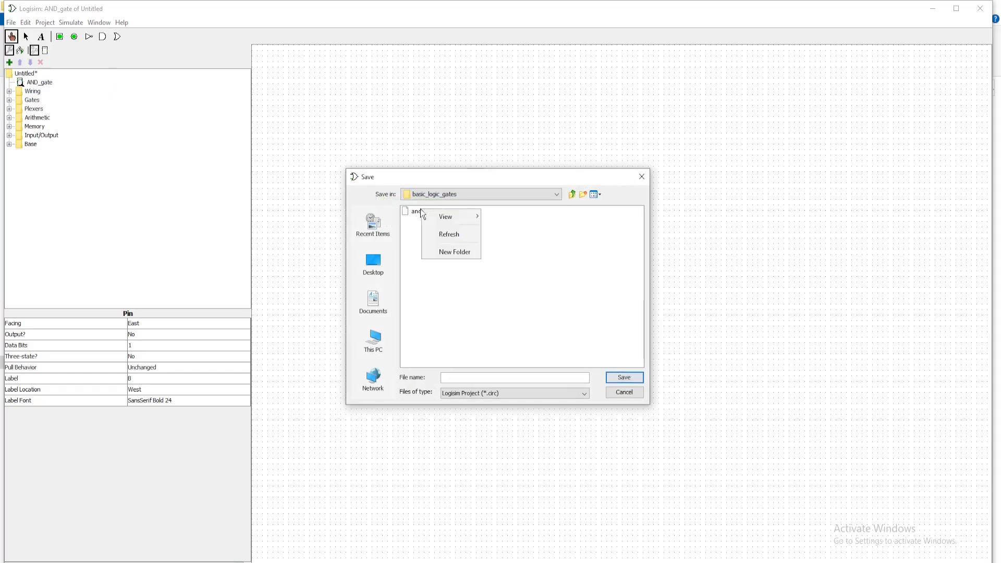
pyautogui.press('Escape')
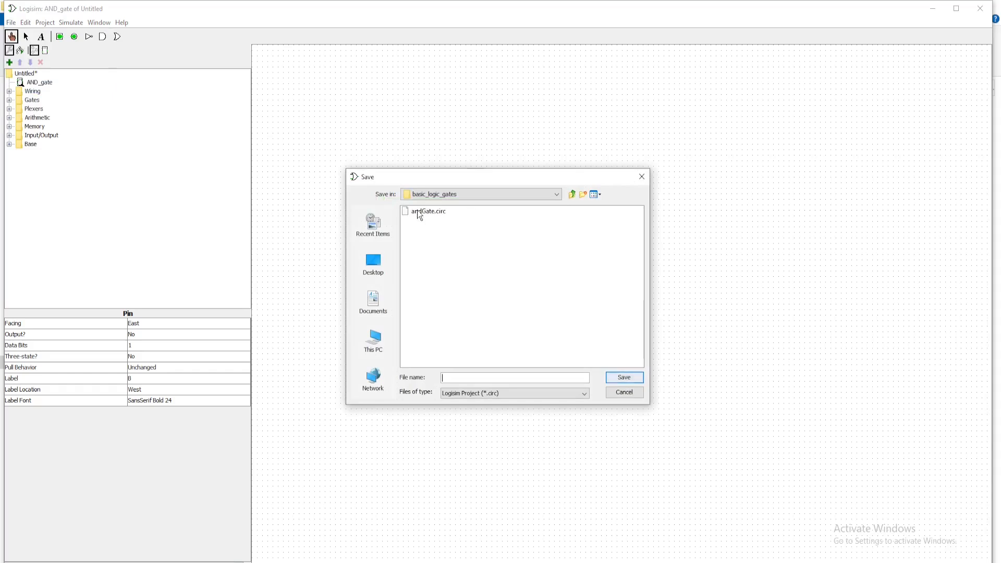
pyautogui.click(458, 376)
pyautogui.write('and')
pyautogui.press('Return')
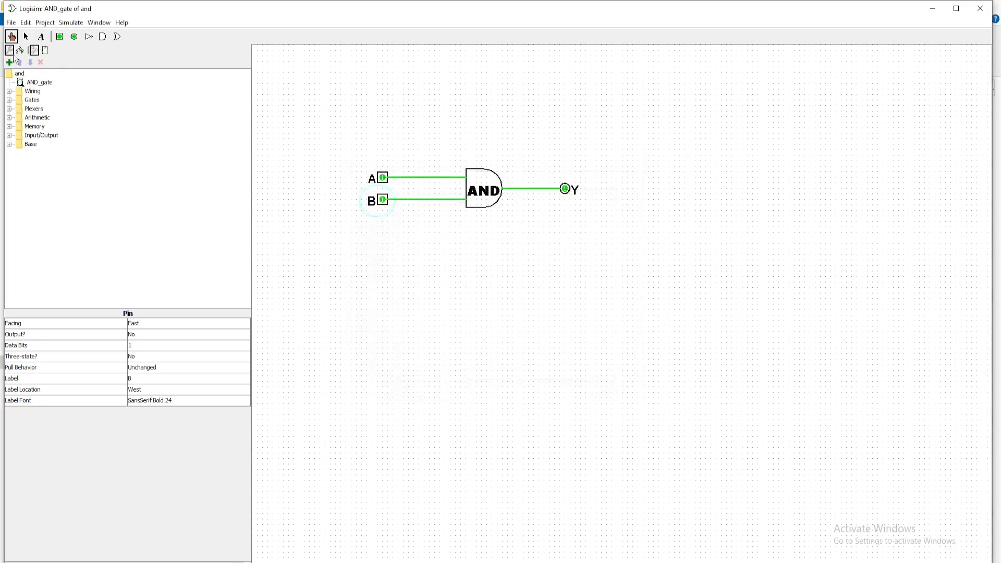
pyautogui.click(26, 36)
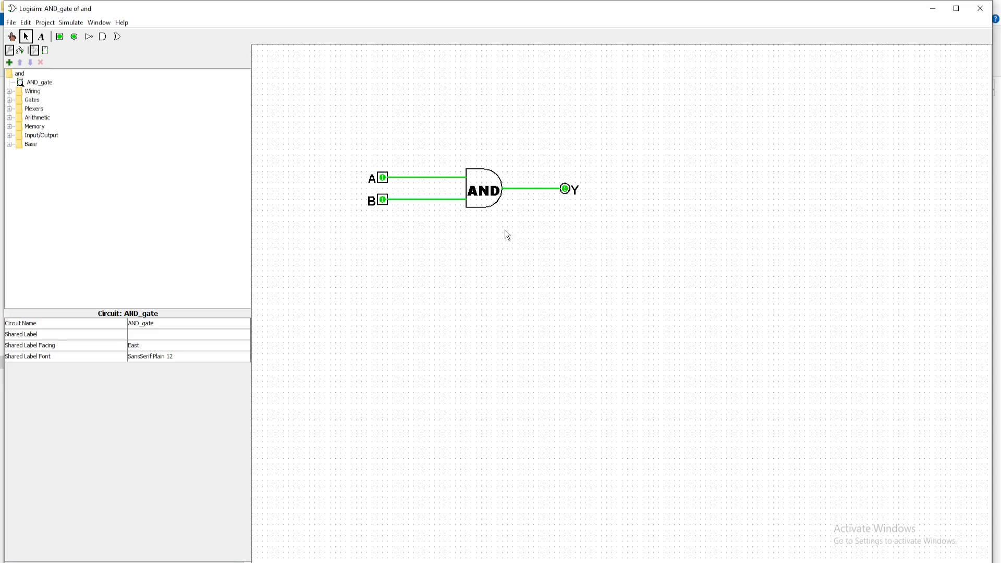
pyautogui.click(118, 37)
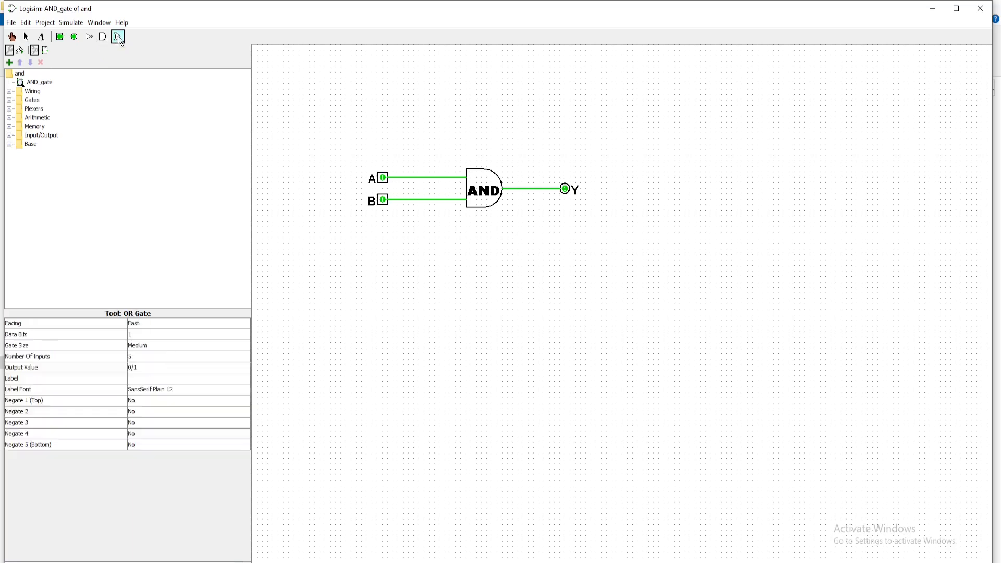
pyautogui.click(490, 253)
pyautogui.press('Delete')
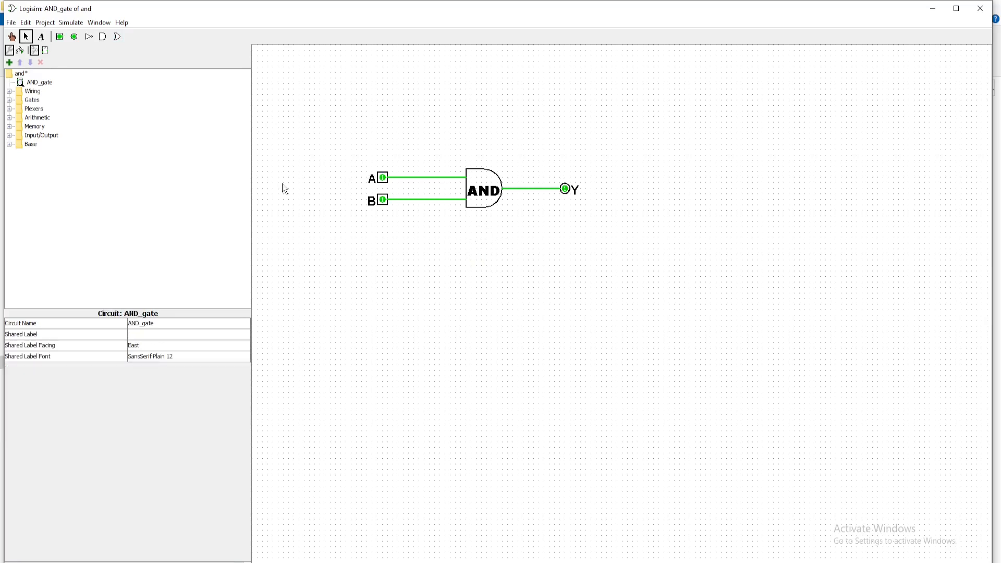
pyautogui.rightClick(35, 85)
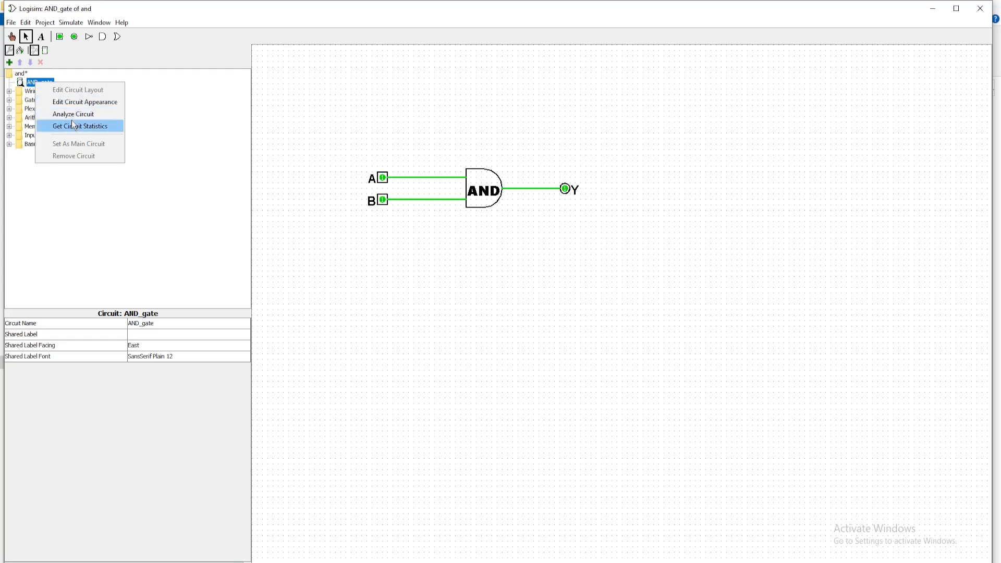
pyautogui.click(24, 82)
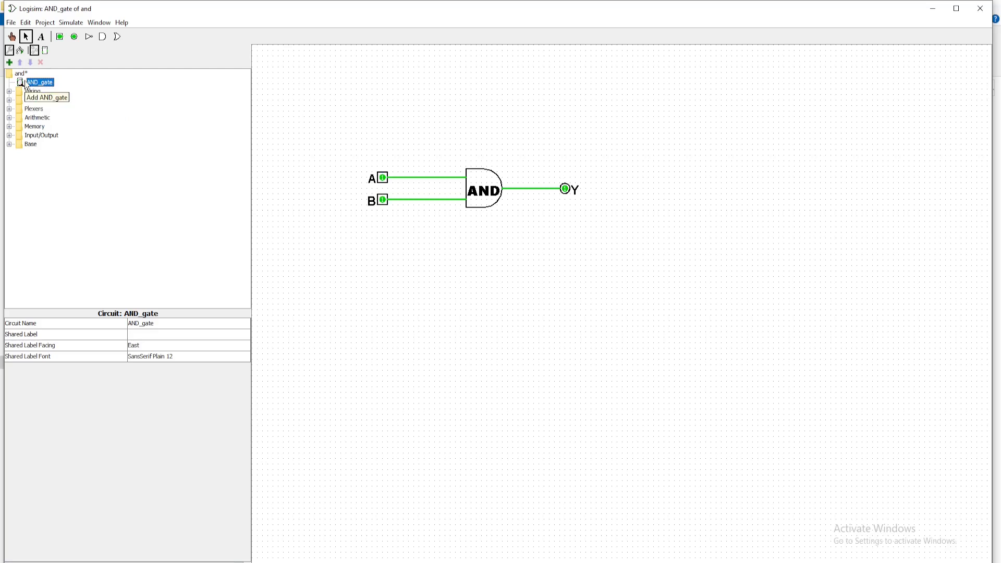
pyautogui.click(30, 116)
# Step: Add a new circuit named OR_gate to the project and select it
pyautogui.click(9, 62)
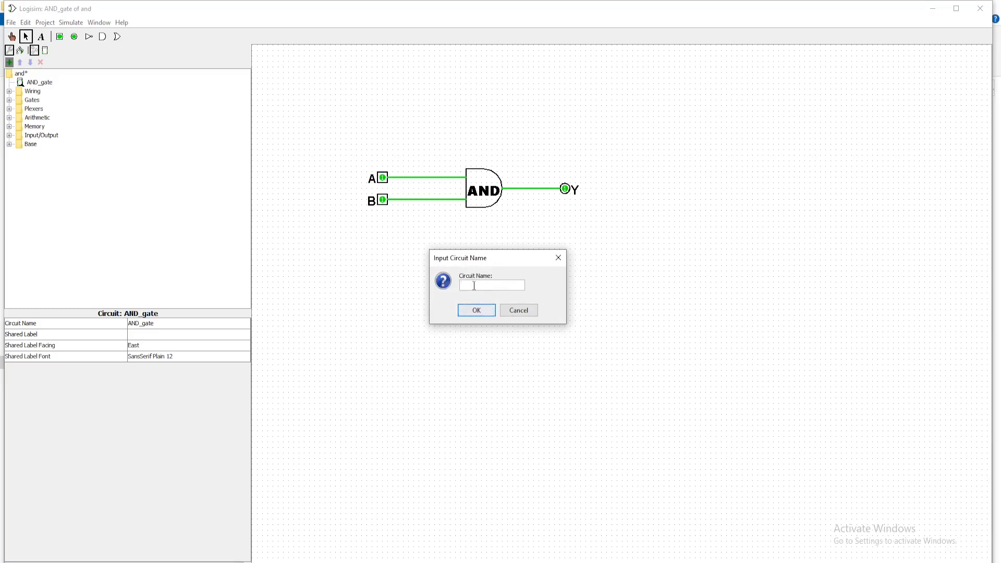
pyautogui.write('o')
pyautogui.press('BackSpace')
pyautogui.press('BackSpace')
pyautogui.write('OR_gate')
pyautogui.press('Return')
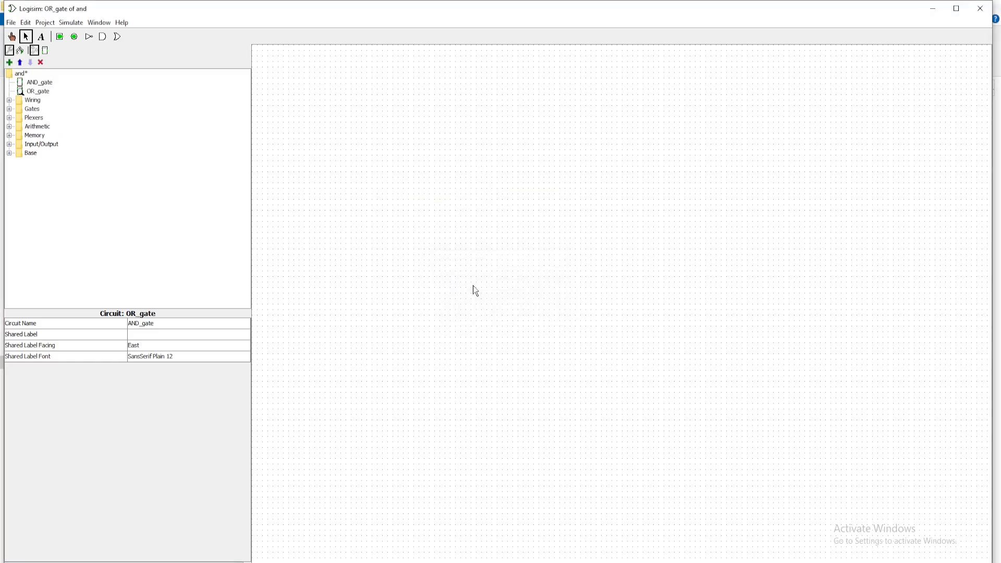
pyautogui.click(39, 92)
# Step: Place an OR gate in the middle of the OR_gate circuit and set its gate size to Wide with 2 inputs
pyautogui.click(117, 36)
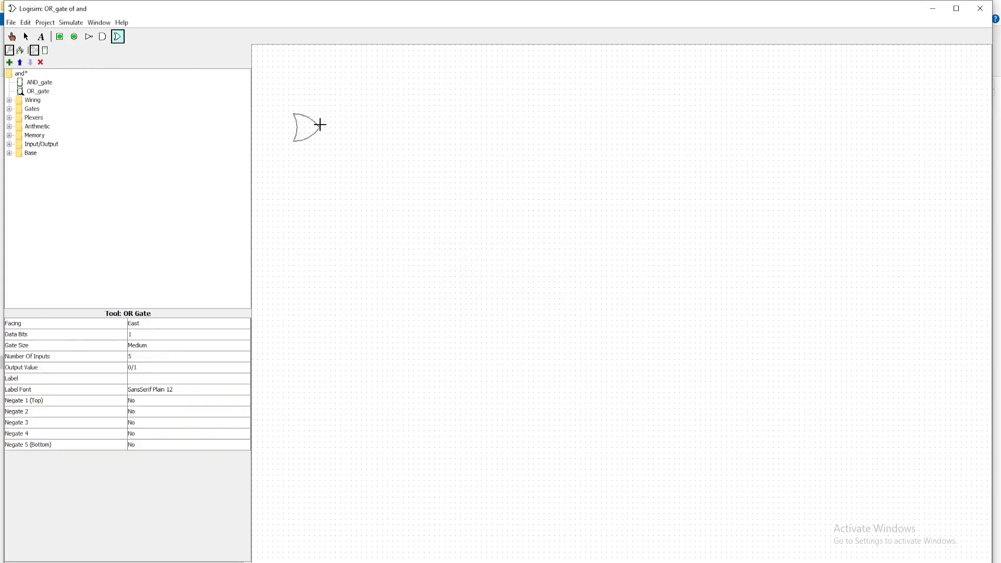
pyautogui.click(503, 204)
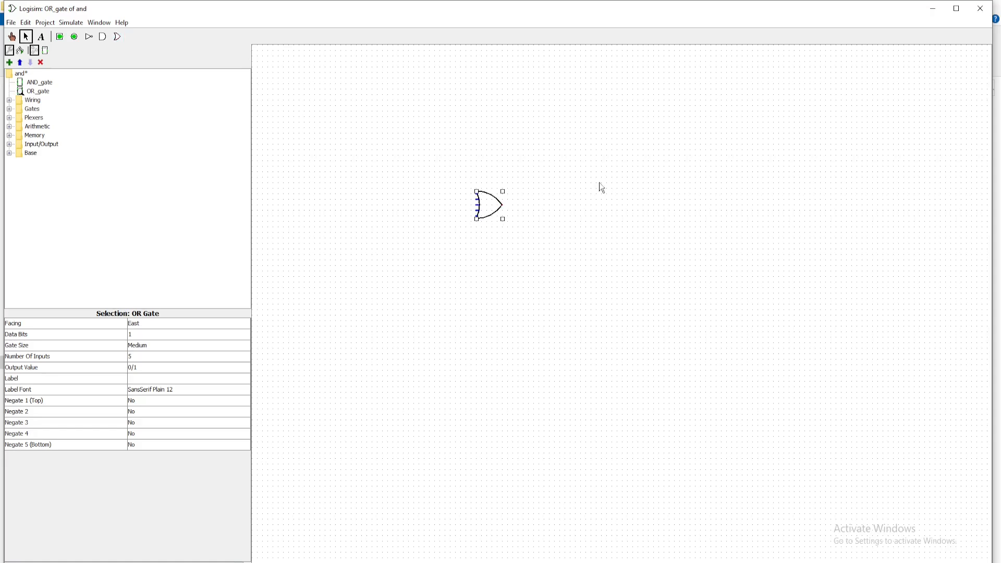
pyautogui.click(142, 345)
pyautogui.click(141, 368)
pyautogui.click(142, 357)
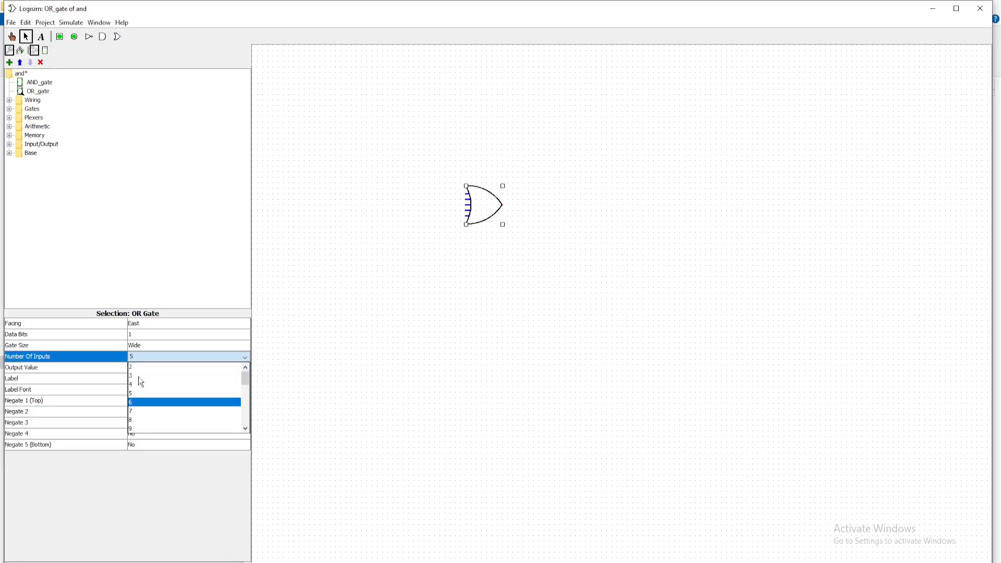
pyautogui.click(137, 367)
# Step: Label the gate OR and set its label font to SansSerif, Bold, size 26
pyautogui.click(137, 379)
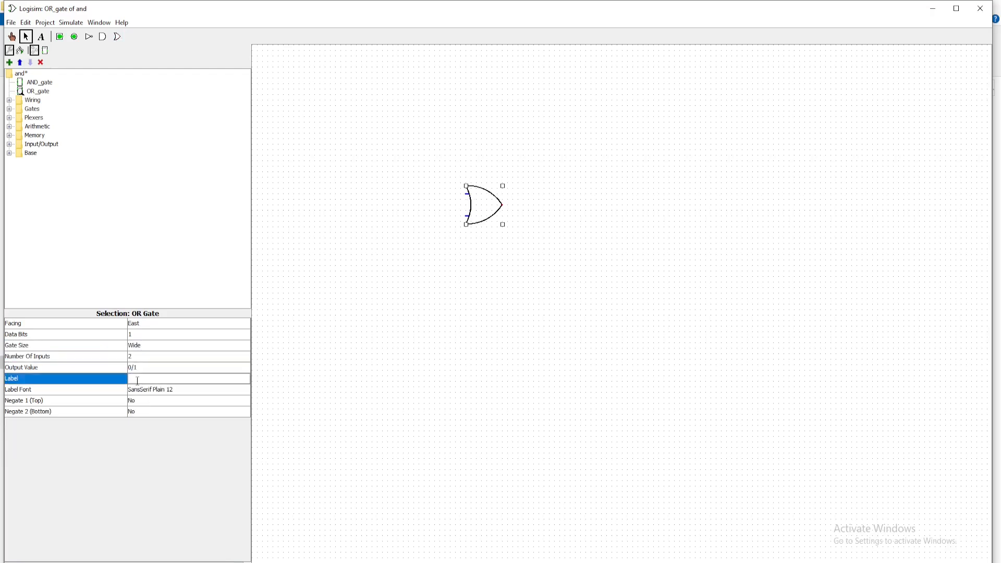
pyautogui.write('OR')
pyautogui.click(141, 390)
pyautogui.click(147, 47)
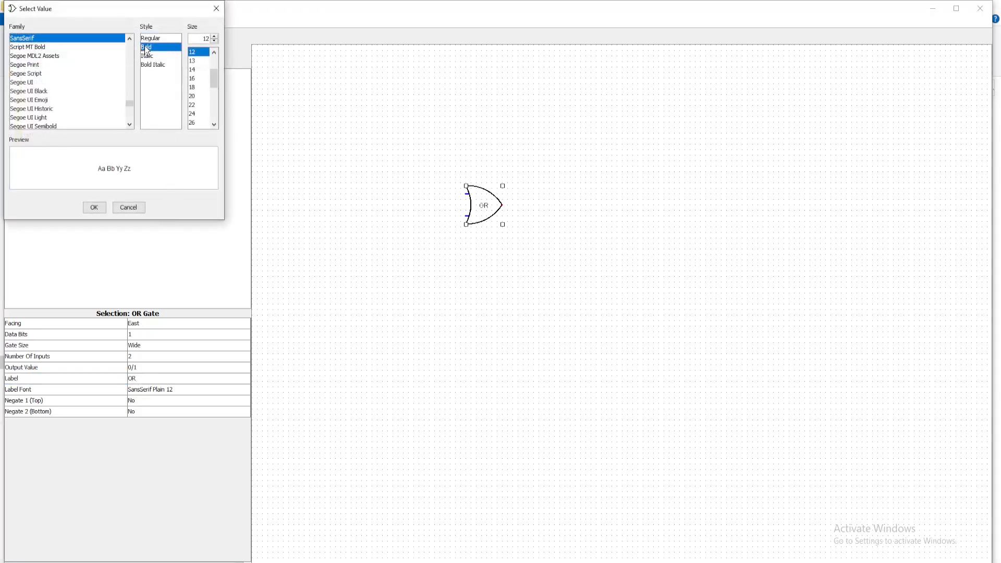
pyautogui.click(194, 124)
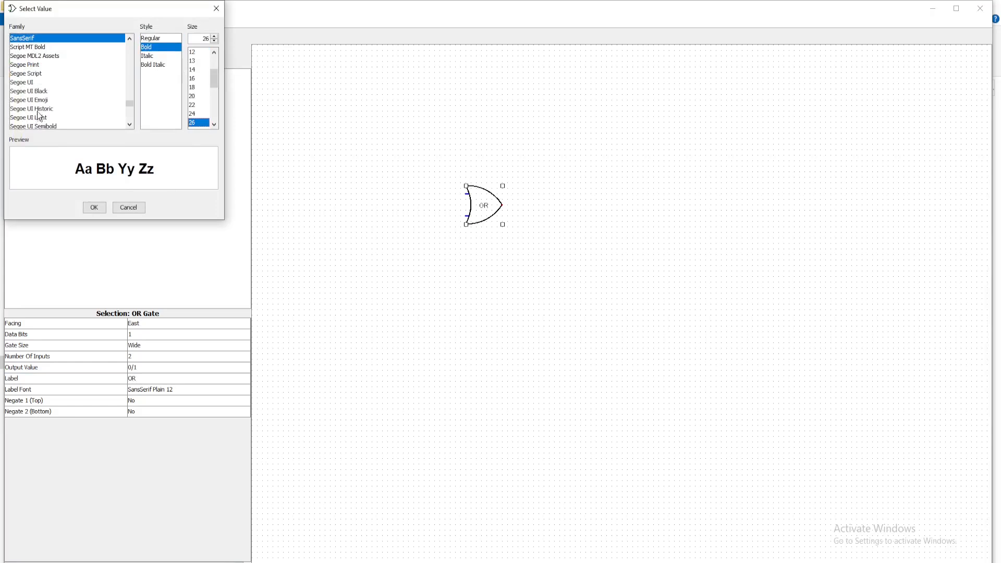
pyautogui.click(93, 209)
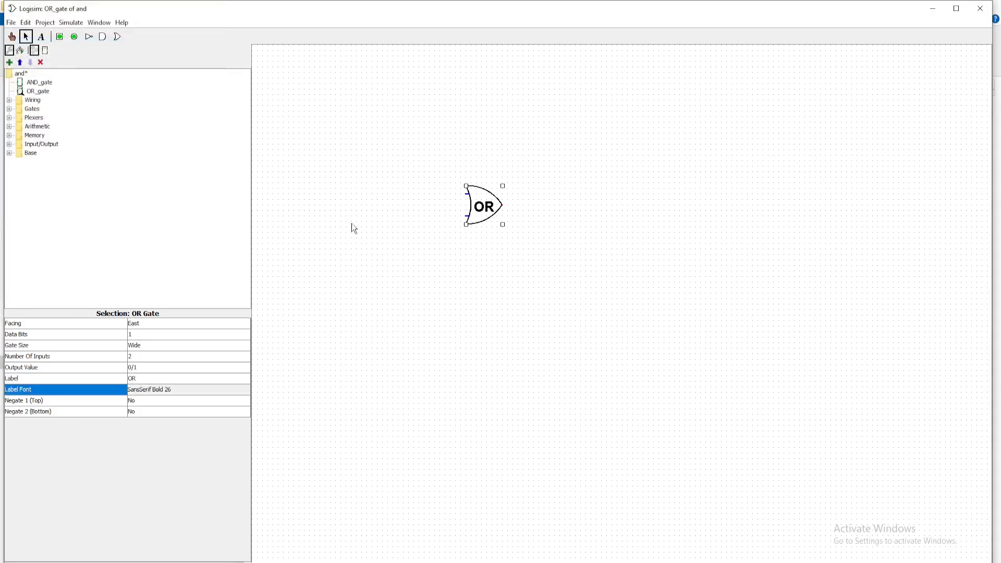
pyautogui.click(366, 274)
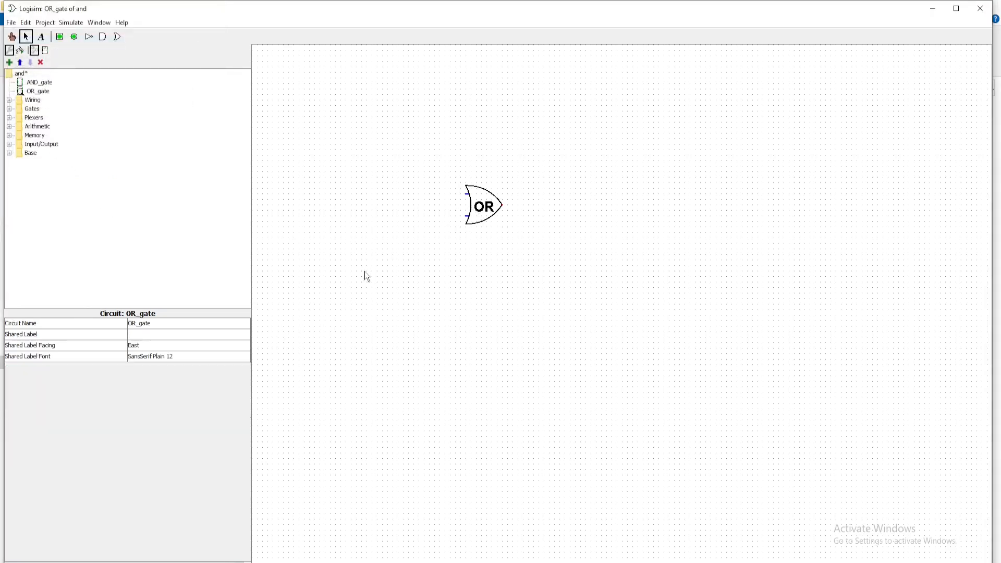
# Step: Place two input pins before the OR gate and wire each one to its corresponding gate input
pyautogui.click(60, 37)
pyautogui.click(387, 194)
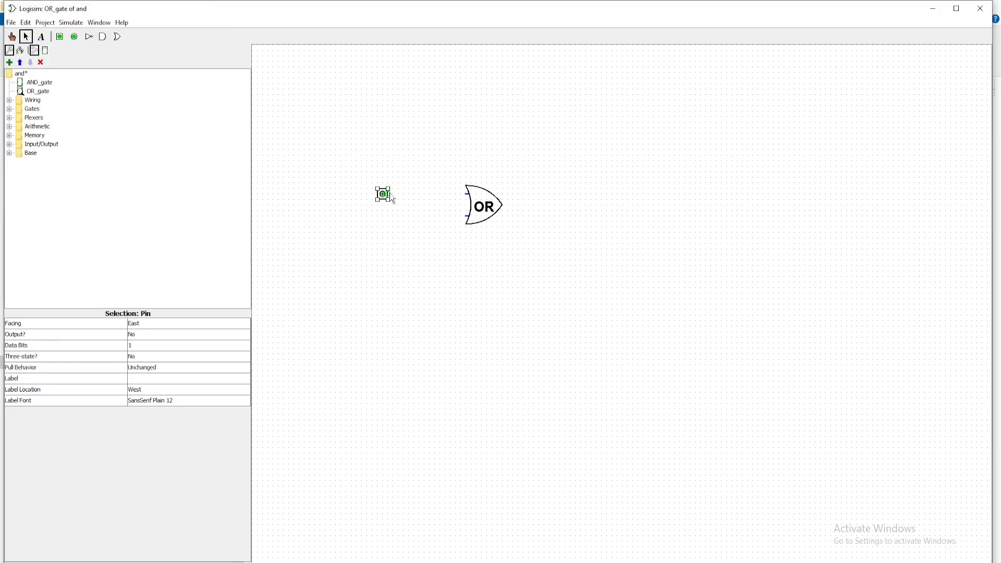
pyautogui.moveTo(389, 194); pyautogui.dragTo(467, 194)
pyautogui.click(59, 37)
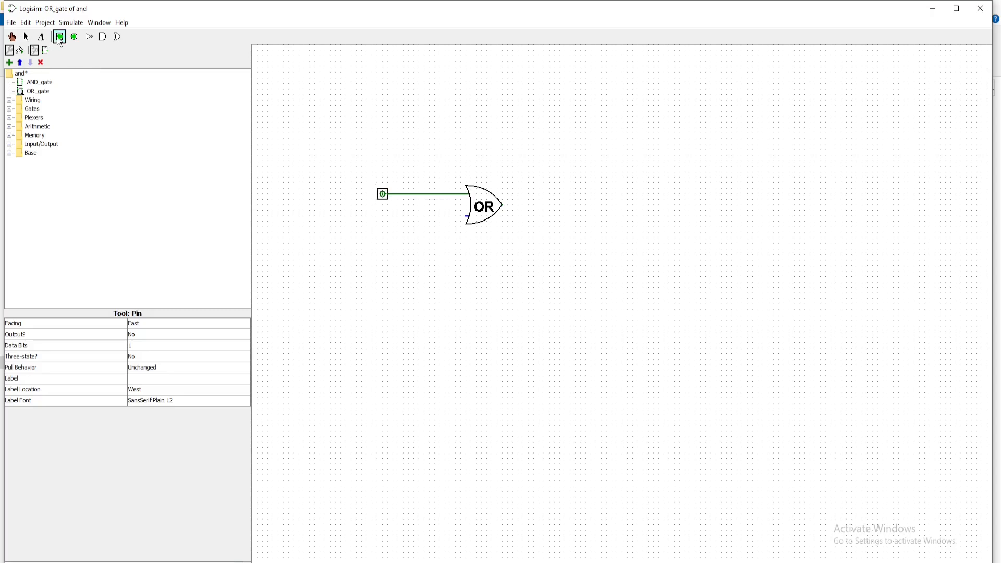
pyautogui.click(383, 216)
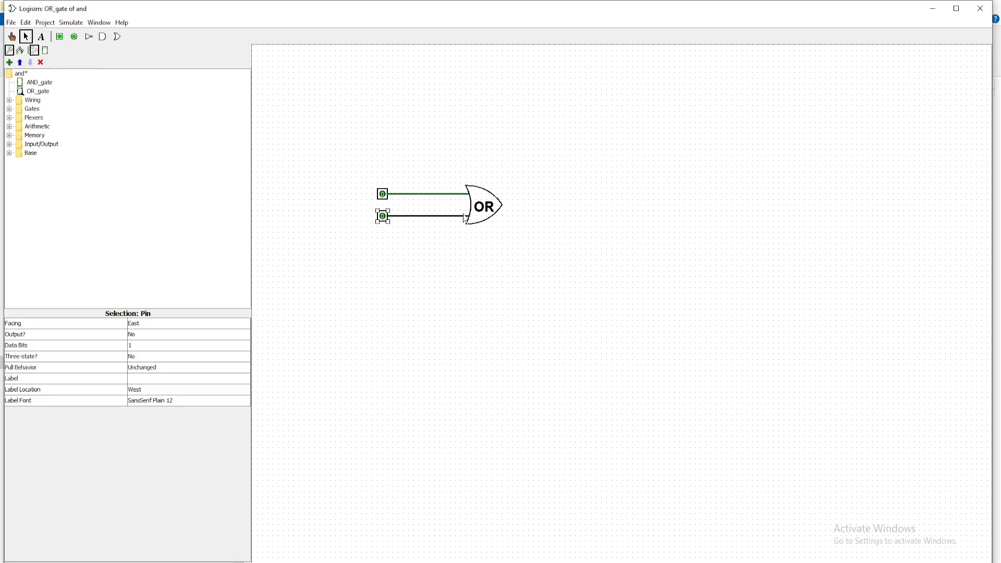
pyautogui.moveTo(465, 216); pyautogui.dragTo(465, 216)
# Step: Place an output pin beyond the OR gate and wire the gate's output to it
pyautogui.click(60, 37)
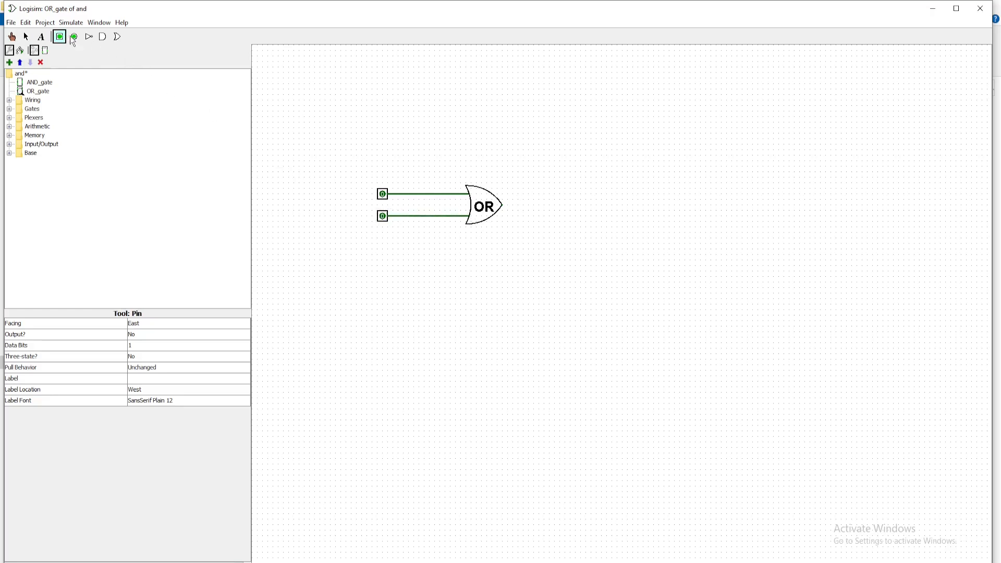
pyautogui.click(74, 37)
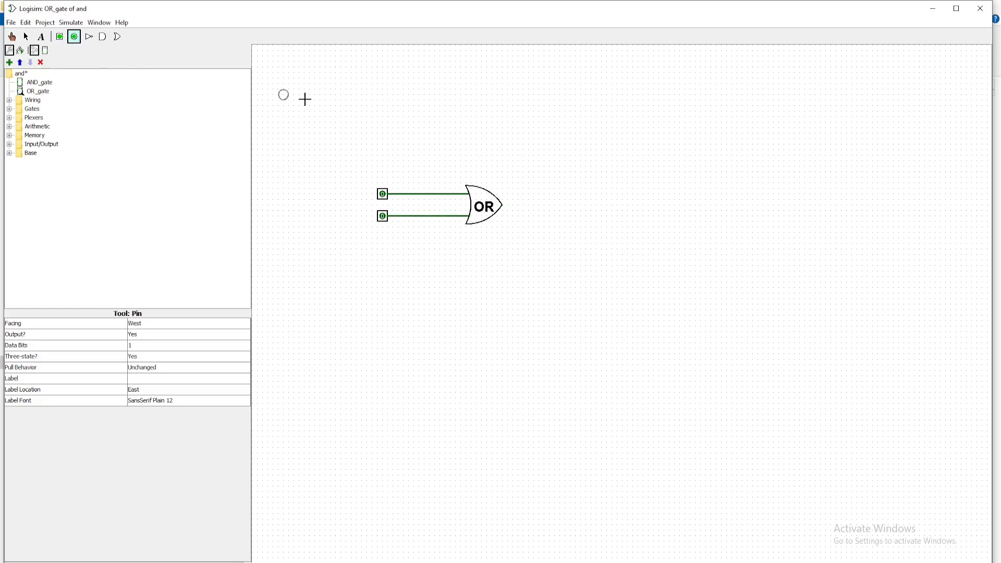
pyautogui.click(575, 203)
pyautogui.moveTo(502, 205); pyautogui.dragTo(578, 205)
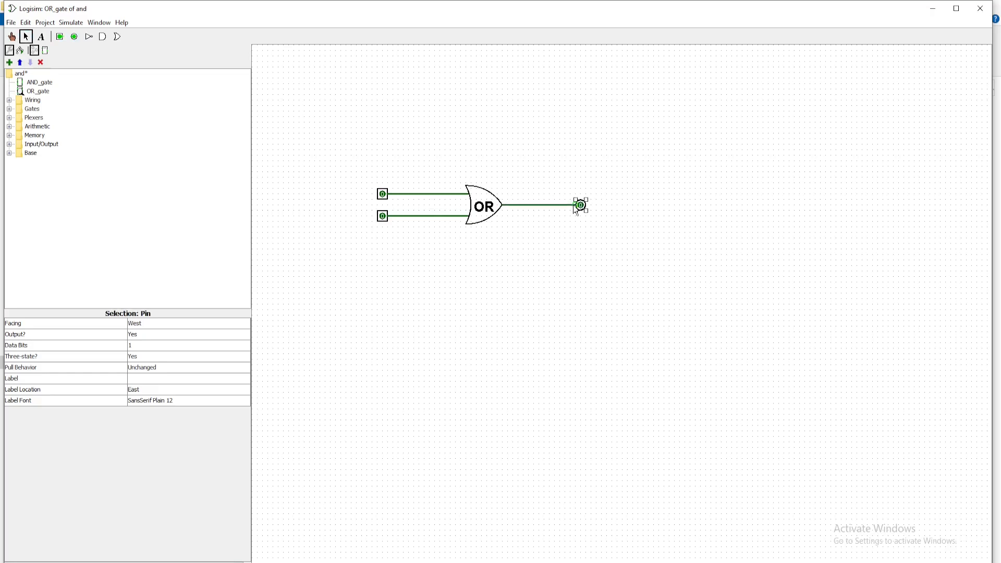
# Step: Label the OR gate's upper input pin A and set its label font to SansSerif, Bold, size 24
pyautogui.click(382, 193)
pyautogui.click(145, 378)
pyautogui.write('A')
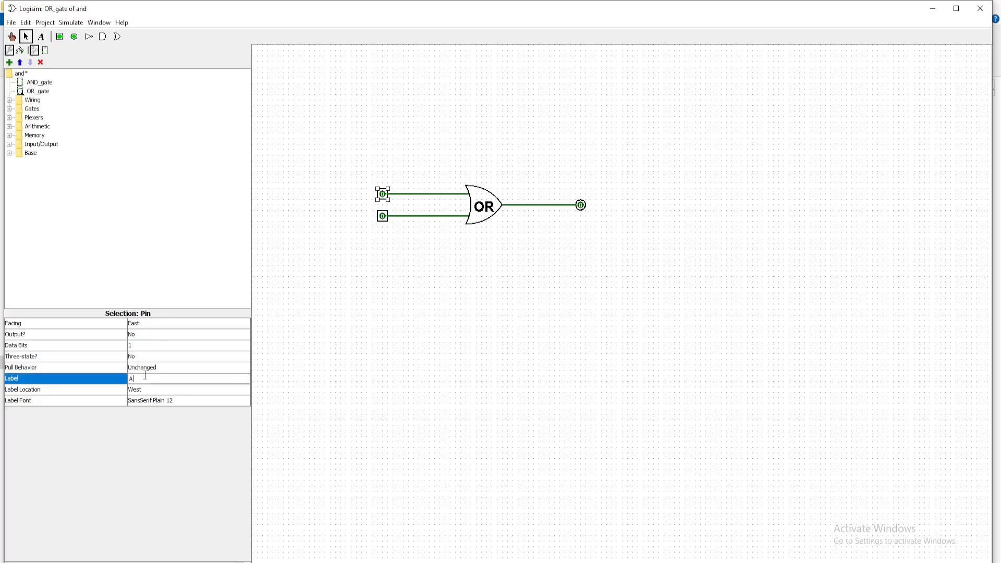
pyautogui.click(144, 404)
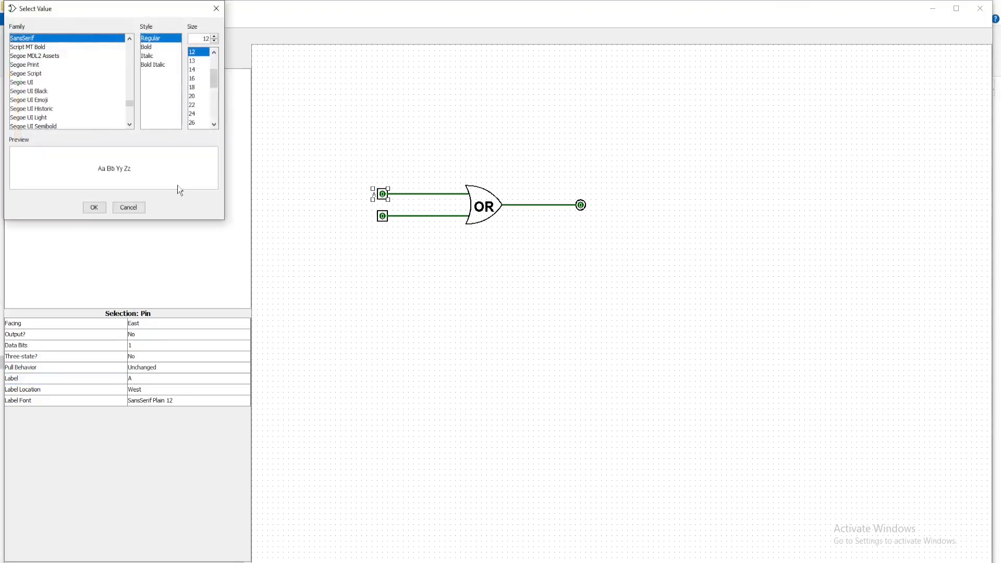
pyautogui.click(148, 47)
pyautogui.click(194, 113)
pyautogui.click(100, 207)
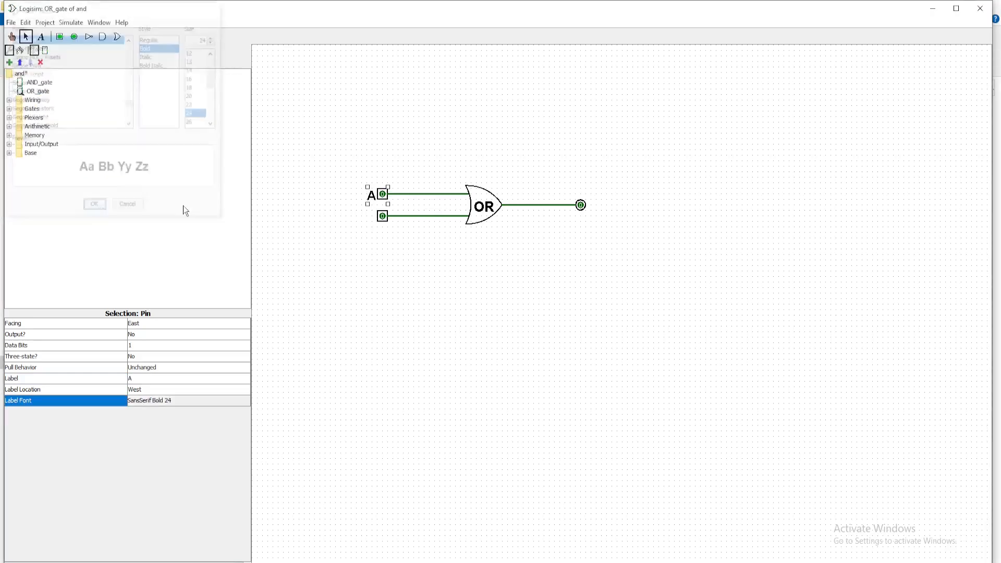
# Step: Label the OR gate's lower input pin B and set its label font to SansSerif, Bold, size 24
pyautogui.click(382, 216)
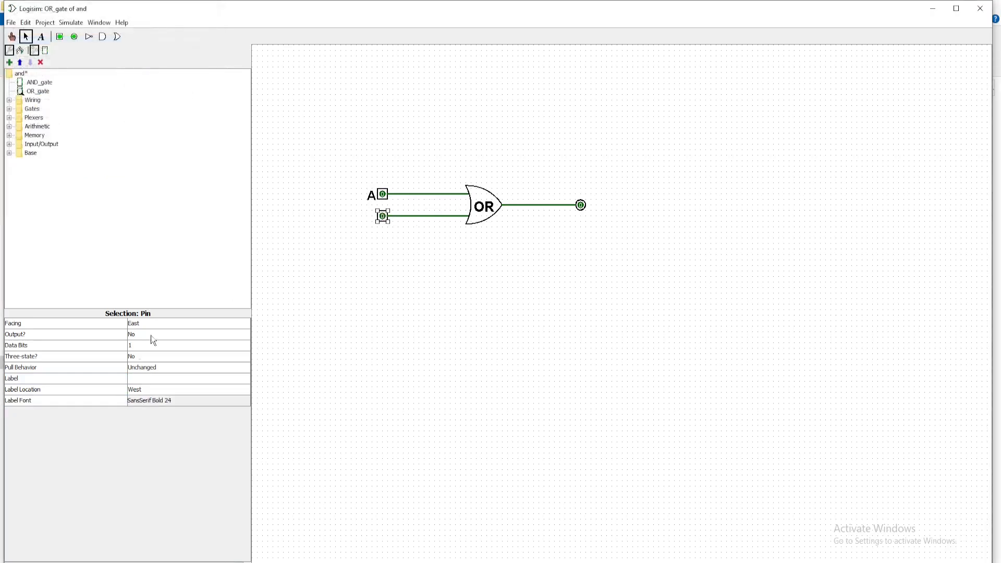
pyautogui.click(139, 378)
pyautogui.write('B')
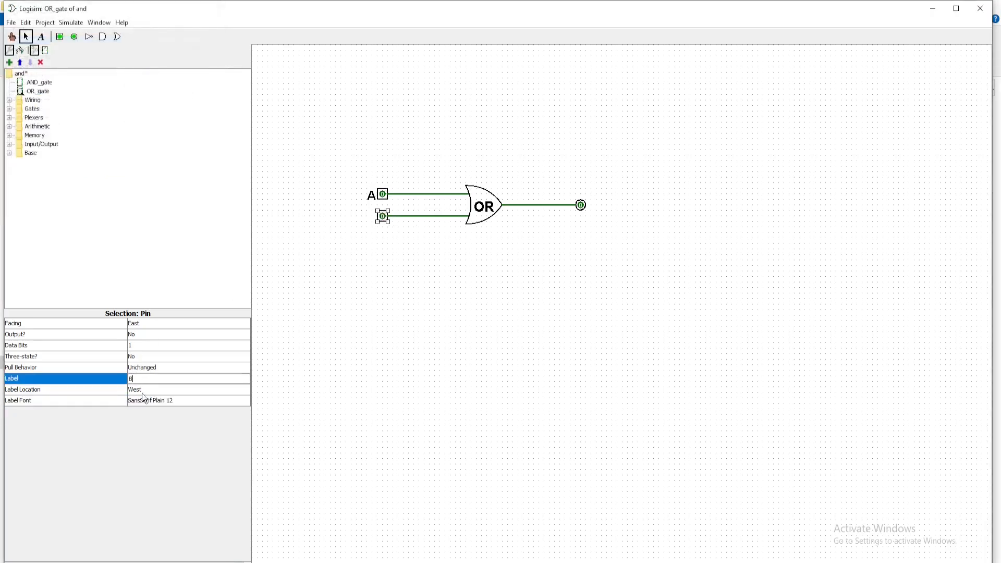
pyautogui.click(146, 401)
pyautogui.click(147, 47)
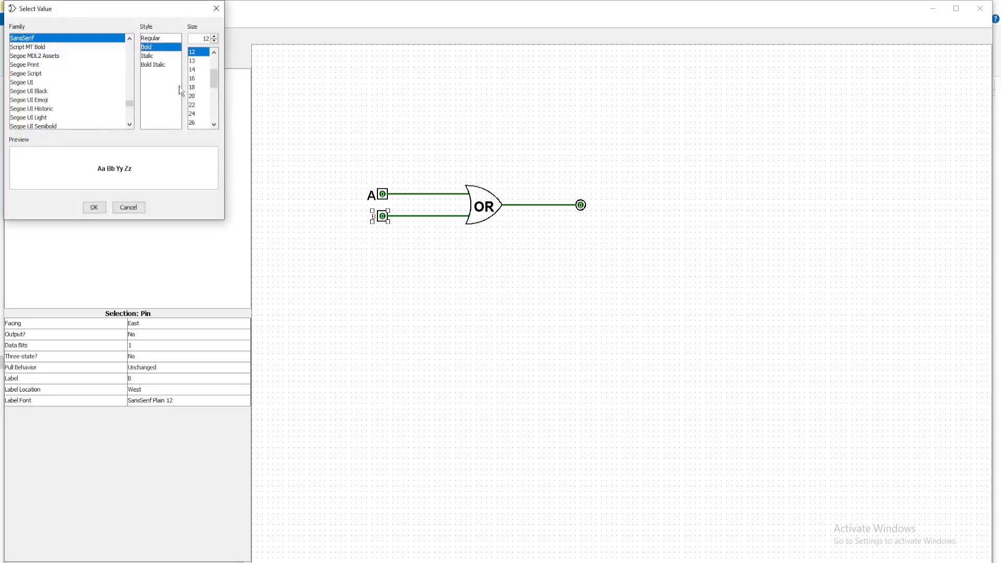
pyautogui.click(193, 113)
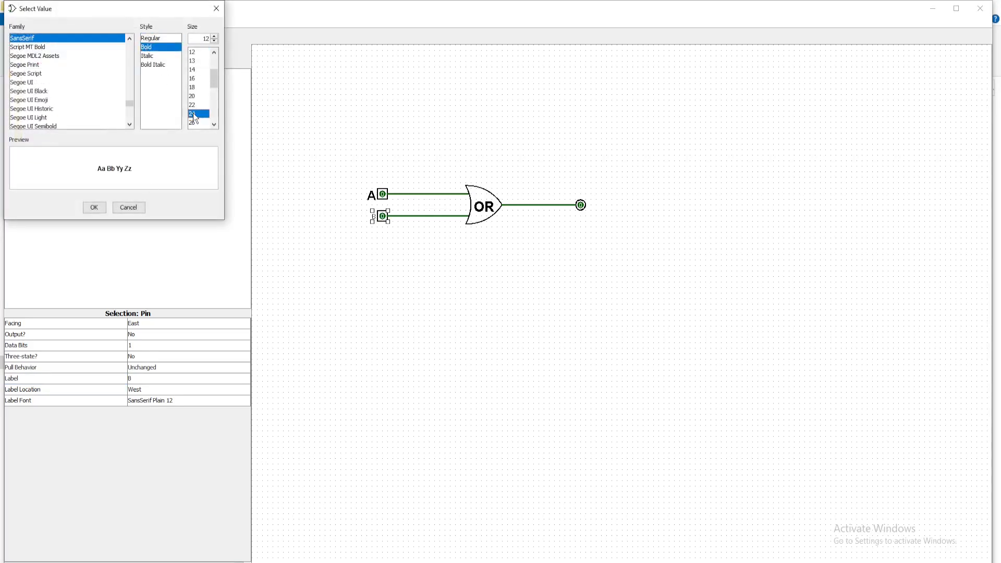
pyautogui.click(95, 208)
# Step: Label the OR gate's output pin Y and set its label font to SansSerif, Bold, size 24
pyautogui.click(583, 206)
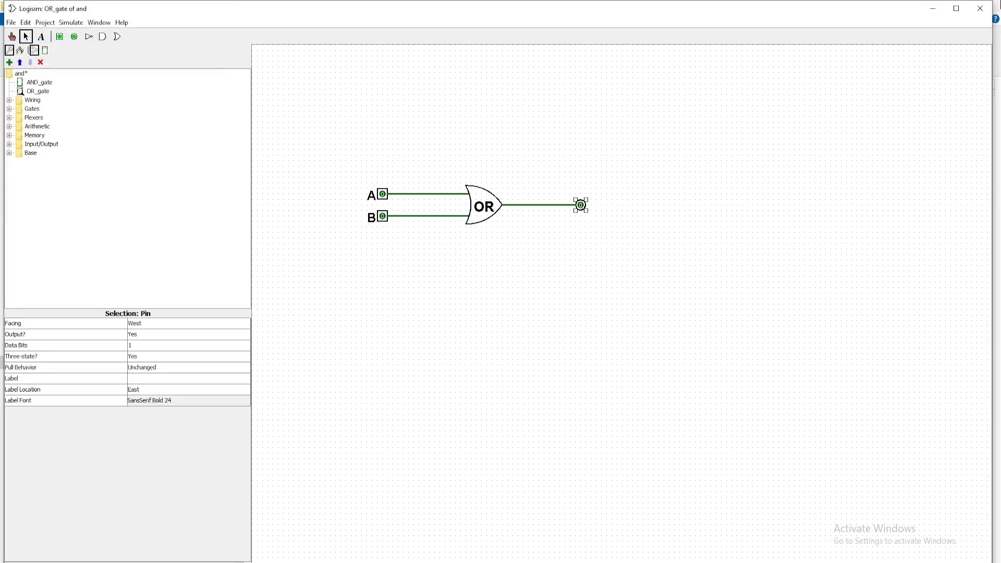
pyautogui.click(138, 378)
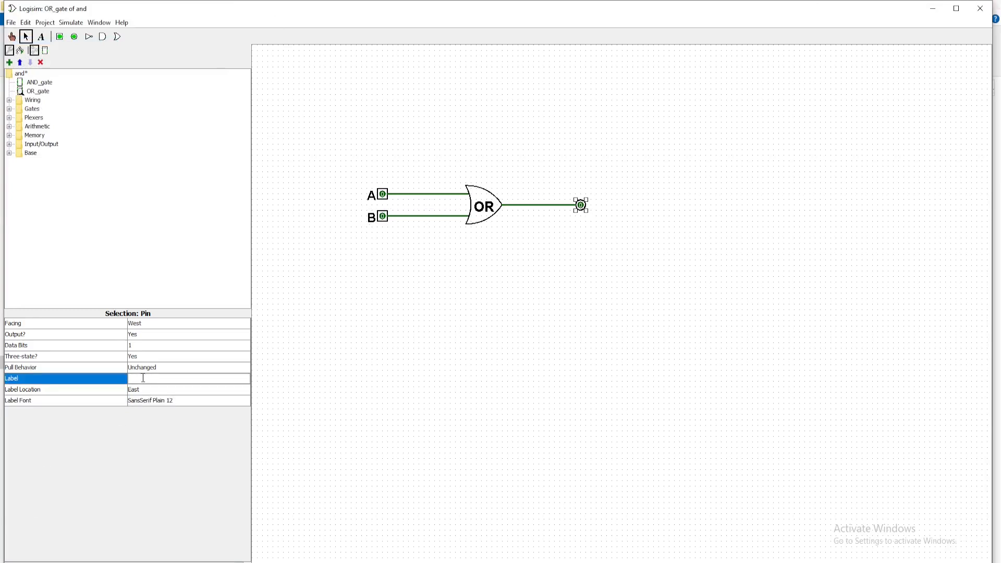
pyautogui.write('Y')
pyautogui.click(133, 400)
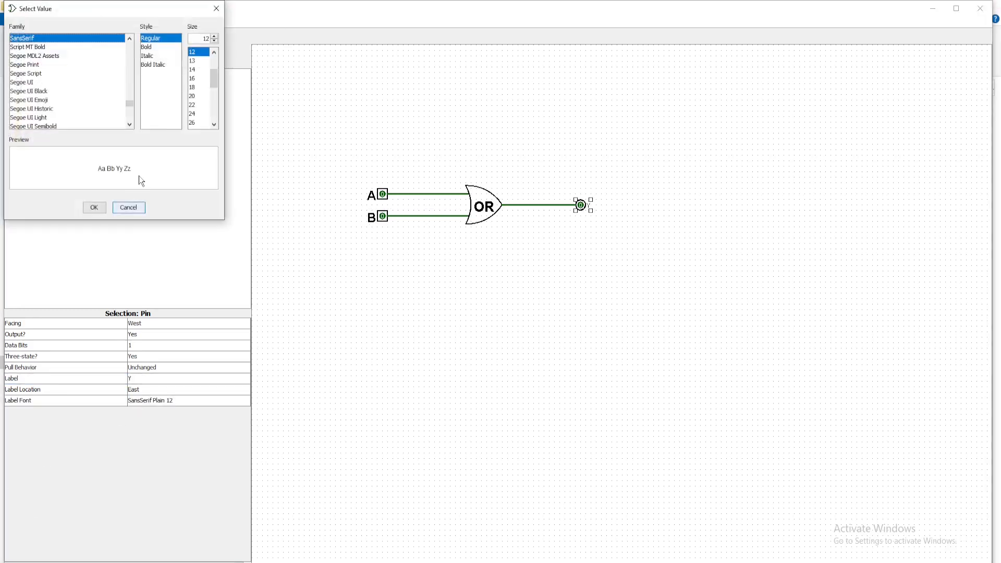
pyautogui.click(146, 47)
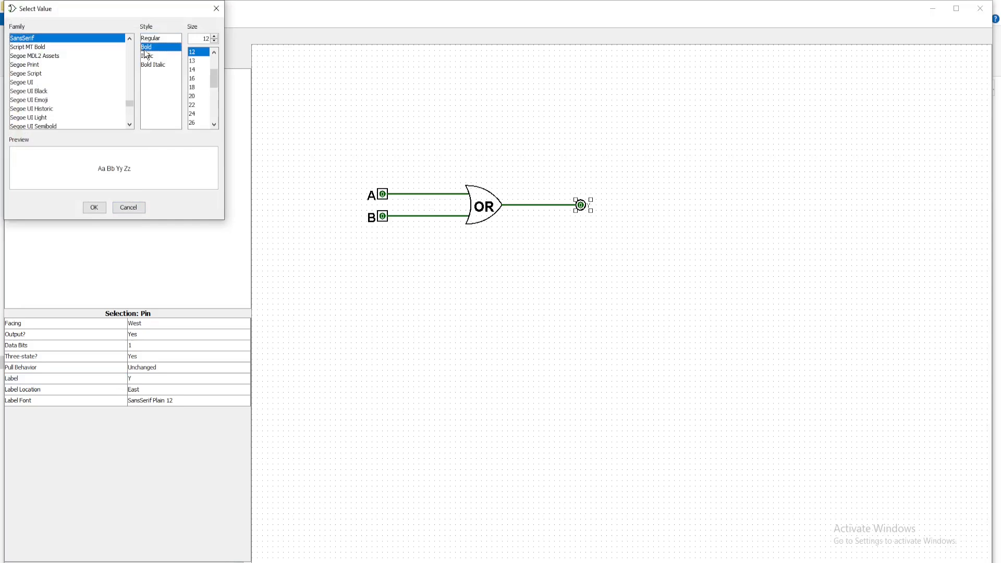
pyautogui.click(192, 114)
pyautogui.click(94, 208)
pyautogui.click(408, 239)
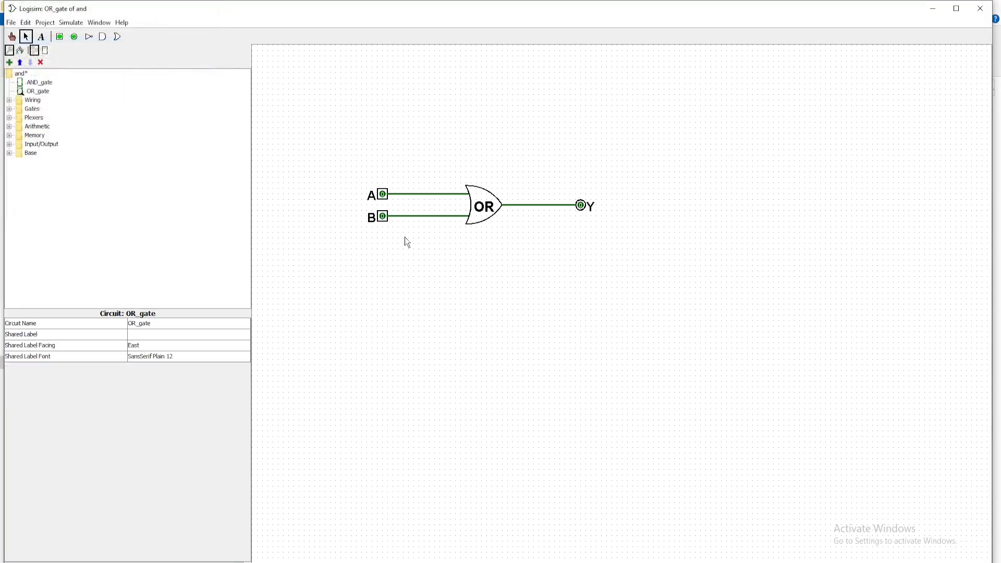
# Step: Test the OR gate with the Poke tool by toggling inputs A and B through their combinations, finishing with both at 0
pyautogui.click(12, 36)
pyautogui.click(380, 195)
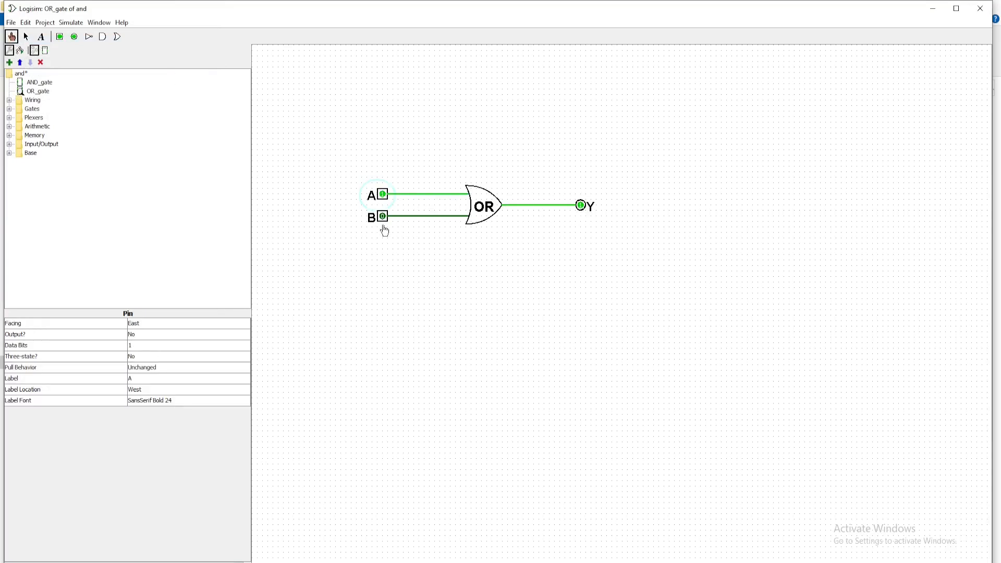
pyautogui.click(382, 216)
pyautogui.click(384, 195)
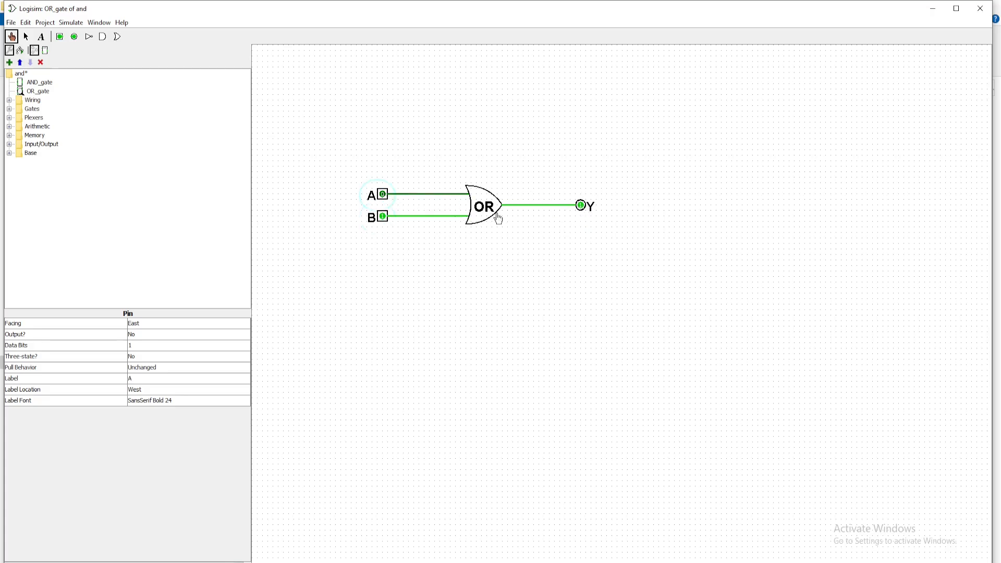
pyautogui.click(383, 217)
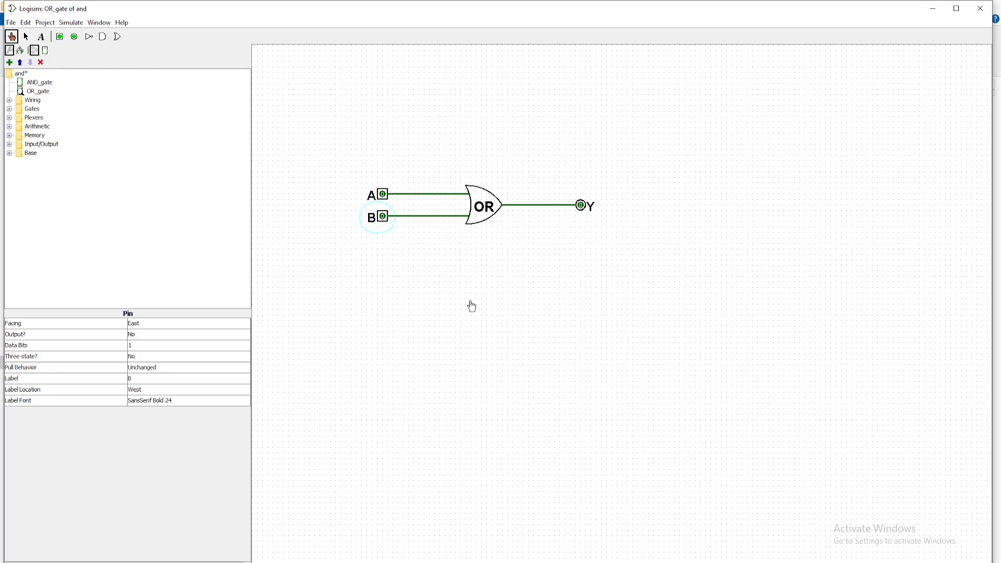
# Step: Add a new circuit named NOT_gate to the project and place a NOT gate in it
pyautogui.click(9, 62)
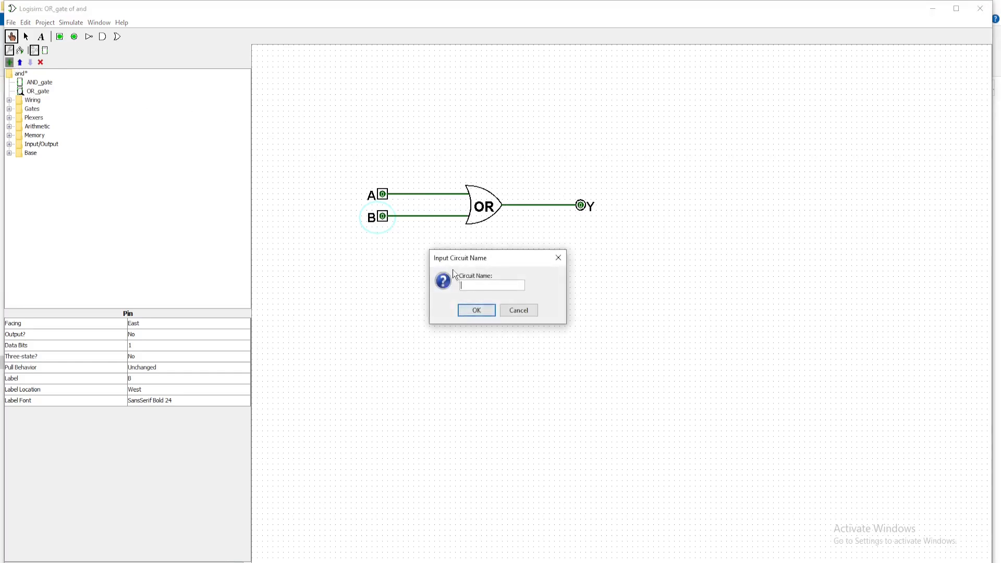
pyautogui.write('NOT_gate')
pyautogui.press('Return')
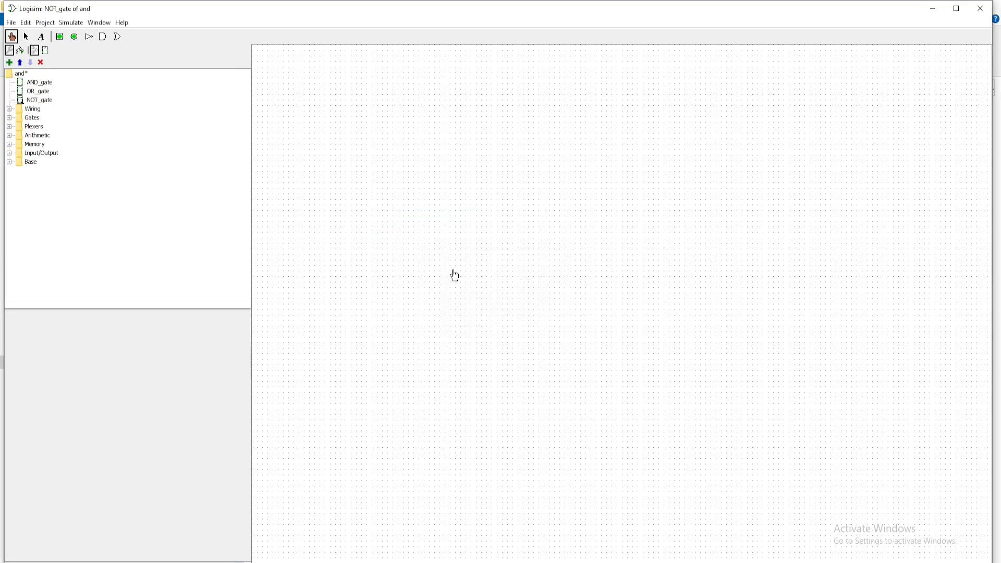
pyautogui.click(34, 101)
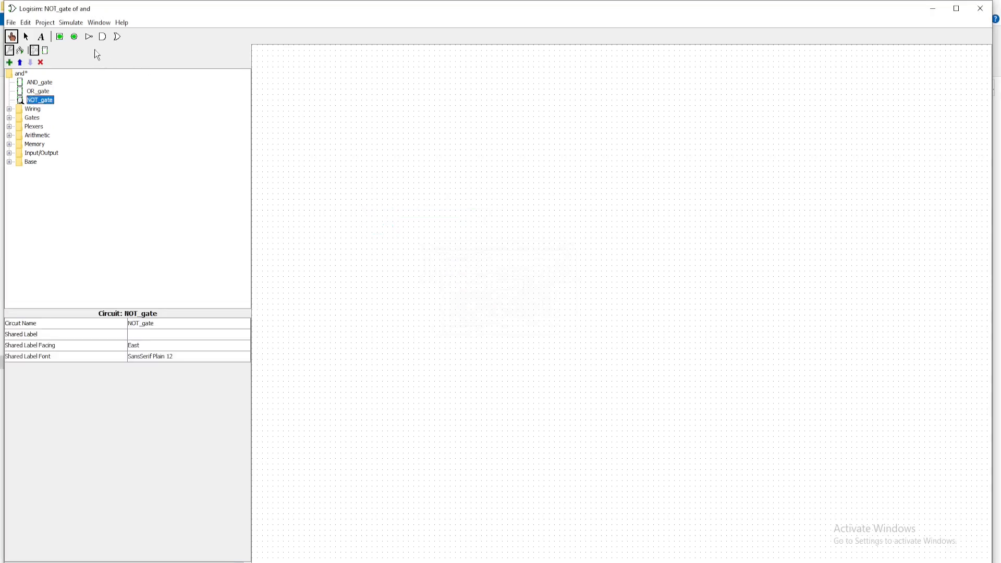
pyautogui.click(89, 36)
pyautogui.click(464, 195)
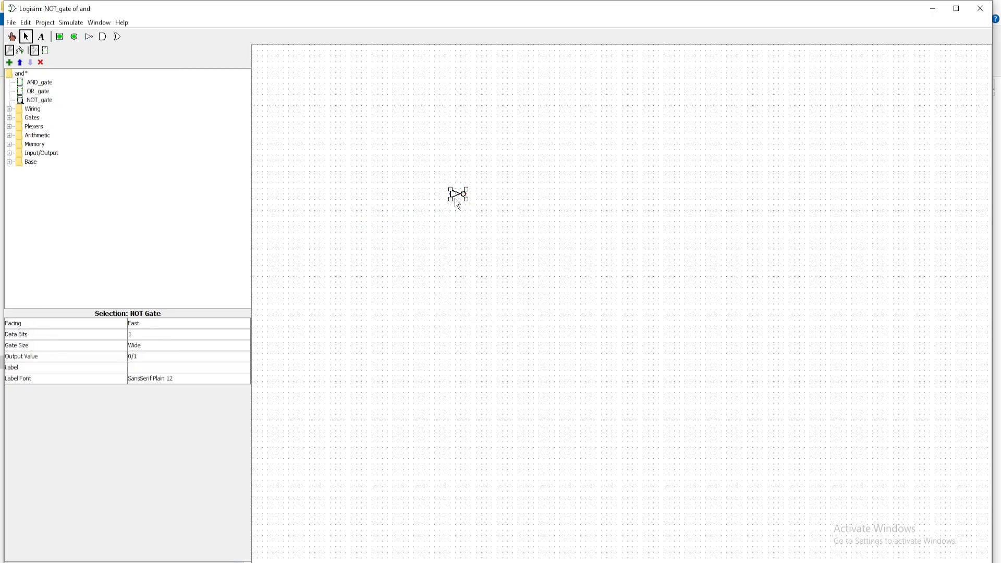
# Step: Label the NOT gate NOT and set its label font to SansSerif, Bold, size 24
pyautogui.click(152, 371)
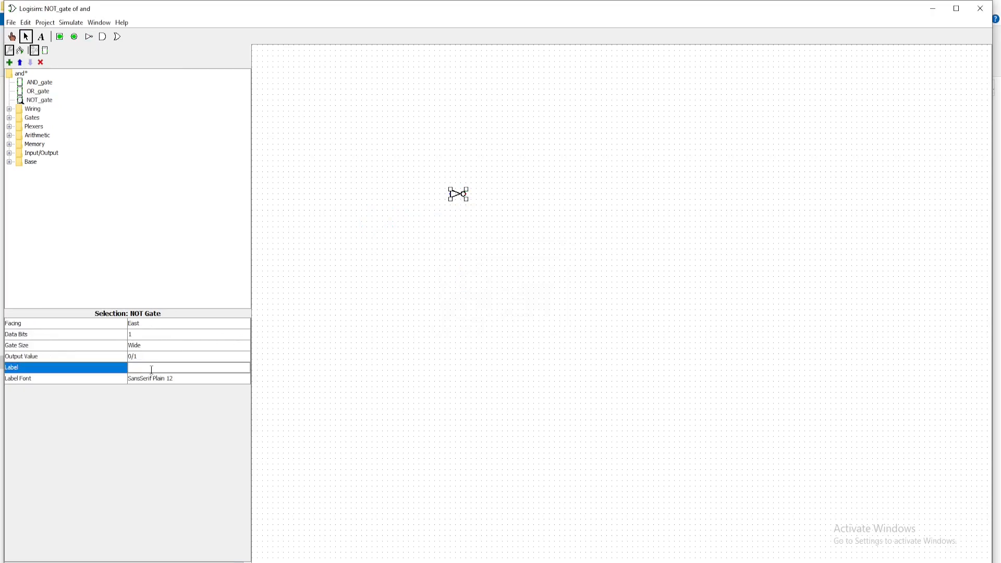
pyautogui.click(148, 344)
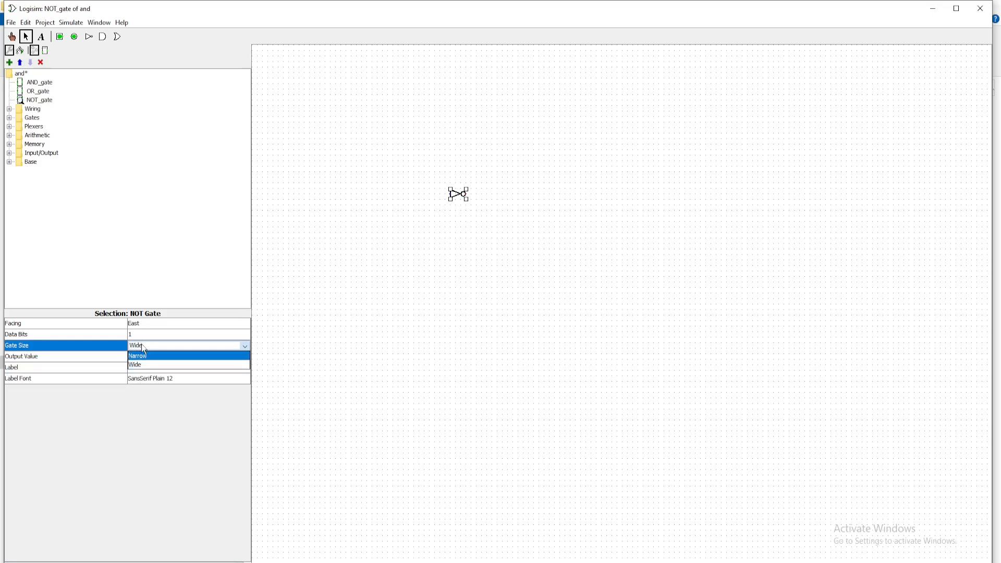
pyautogui.click(142, 345)
pyautogui.click(146, 368)
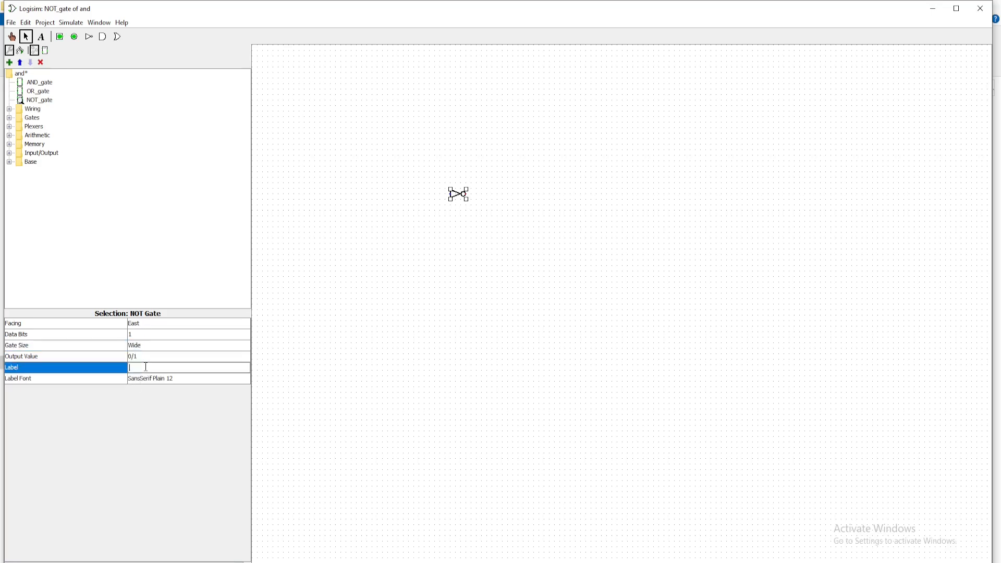
pyautogui.write('No')
pyautogui.press('Return')
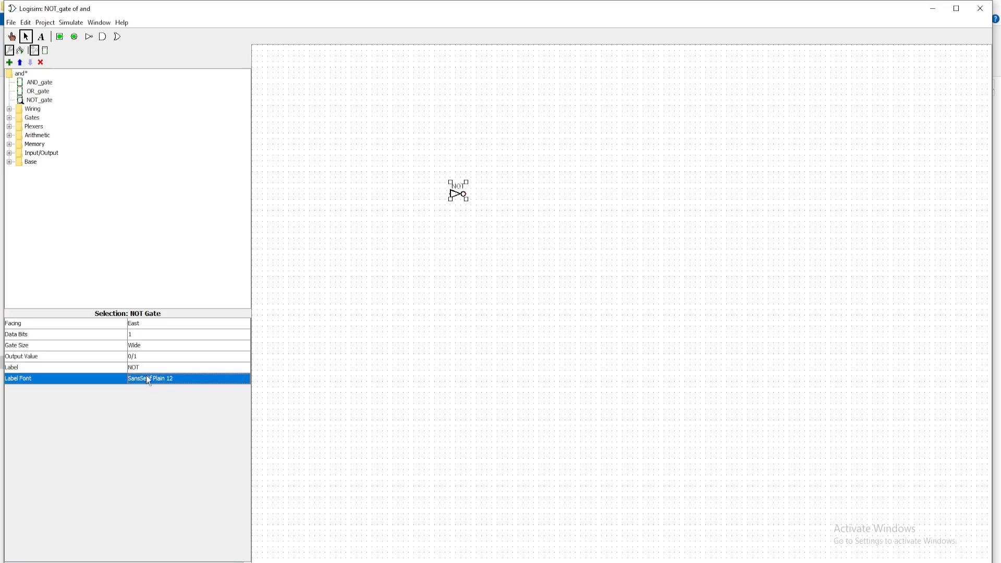
pyautogui.click(146, 377)
pyautogui.click(148, 48)
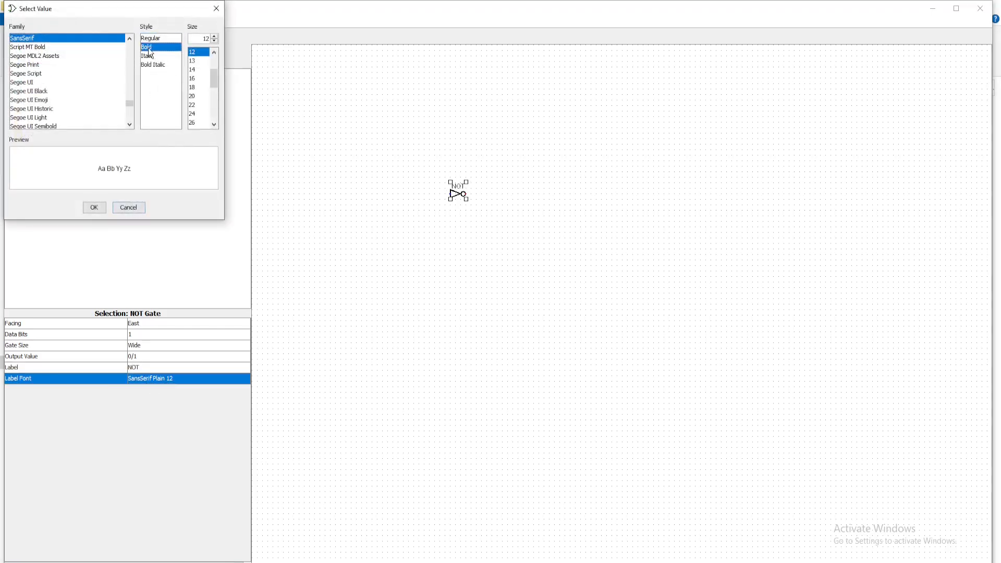
pyautogui.click(193, 114)
pyautogui.click(99, 206)
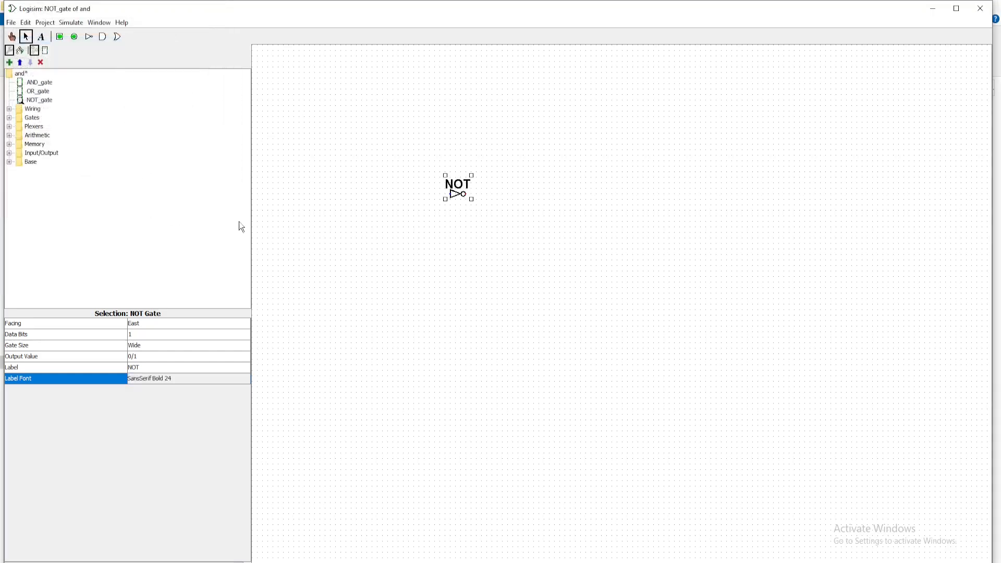
pyautogui.click(367, 243)
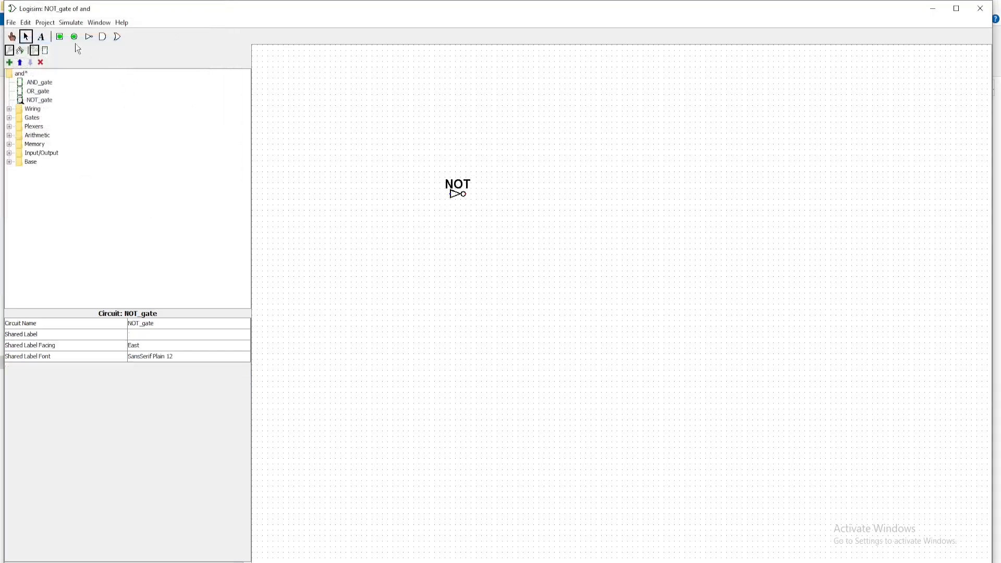
# Step: Add an input pin before the NOT gate and an output pin after it, and wire both pins to the gate
pyautogui.click(61, 37)
pyautogui.click(395, 194)
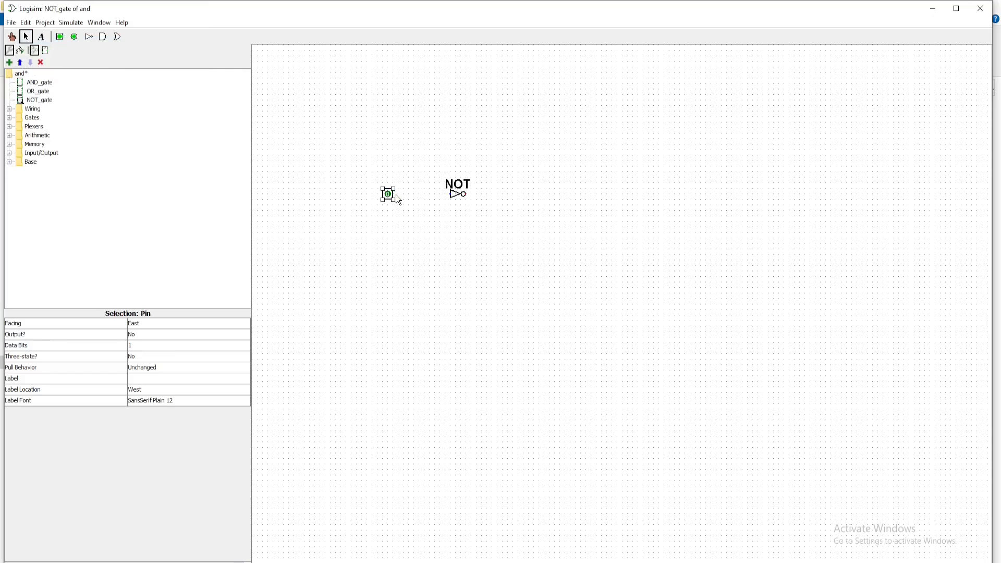
pyautogui.moveTo(445, 194); pyautogui.dragTo(448, 193)
pyautogui.click(452, 211)
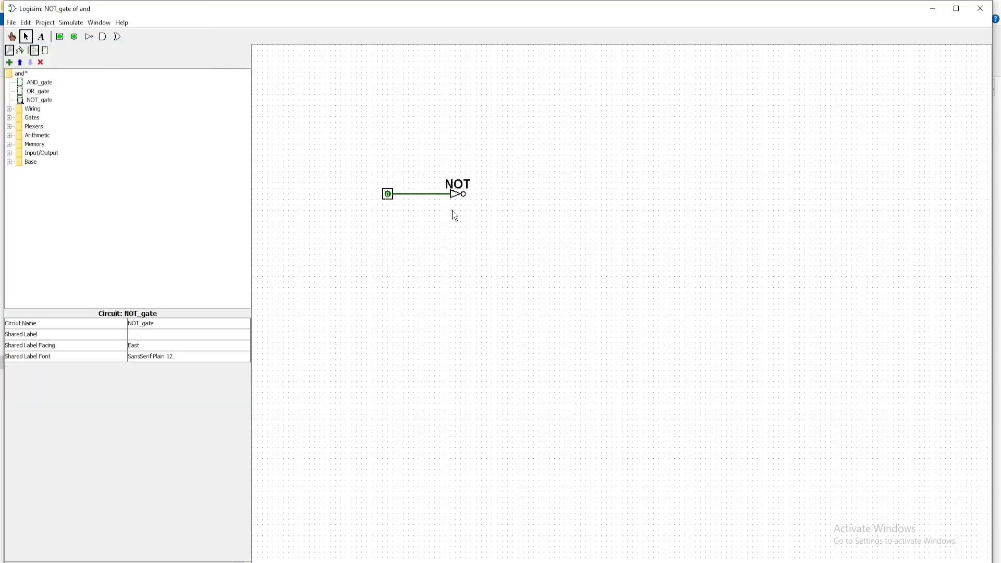
pyautogui.click(74, 37)
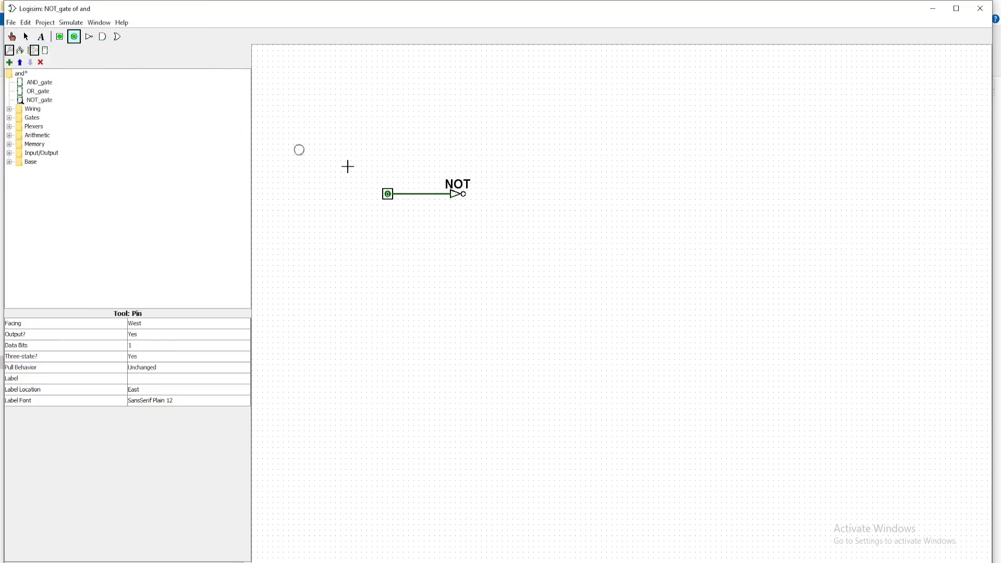
pyautogui.click(529, 194)
pyautogui.moveTo(466, 194); pyautogui.dragTo(524, 197)
# Step: Label the NOT gate's input pin A and set its label font to SansSerif, Bold, size 24
pyautogui.click(386, 198)
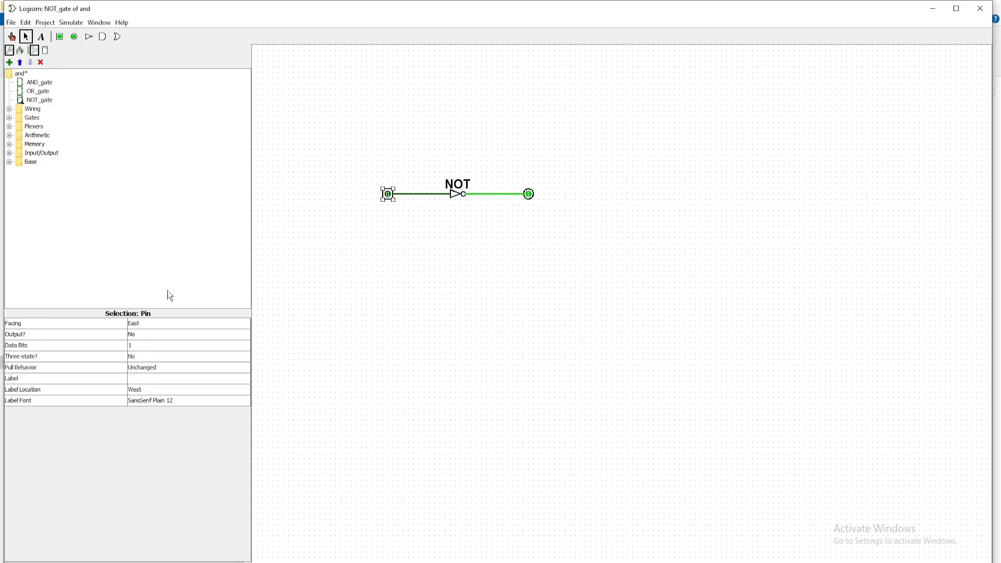
pyautogui.click(142, 378)
pyautogui.write('A')
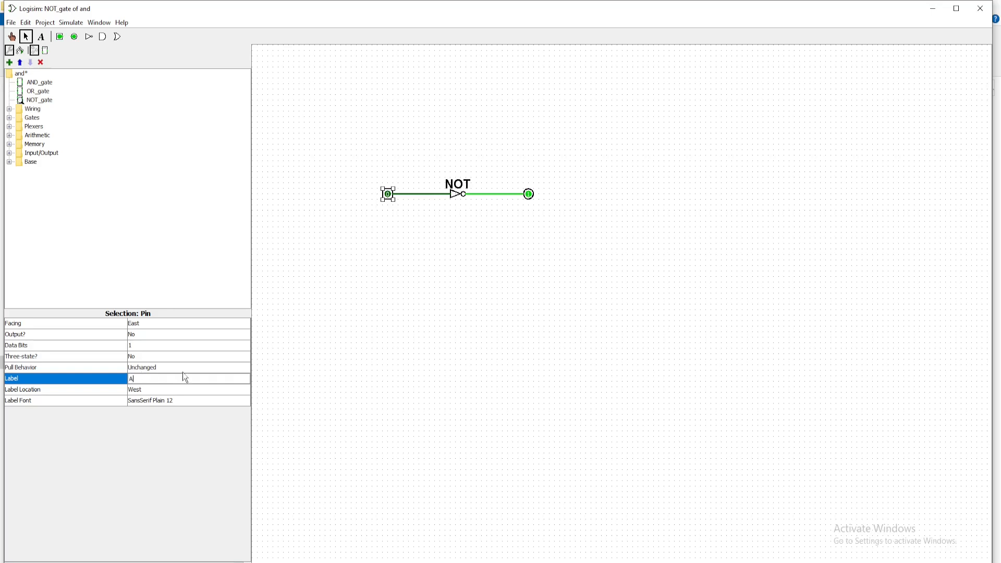
pyautogui.press('Return')
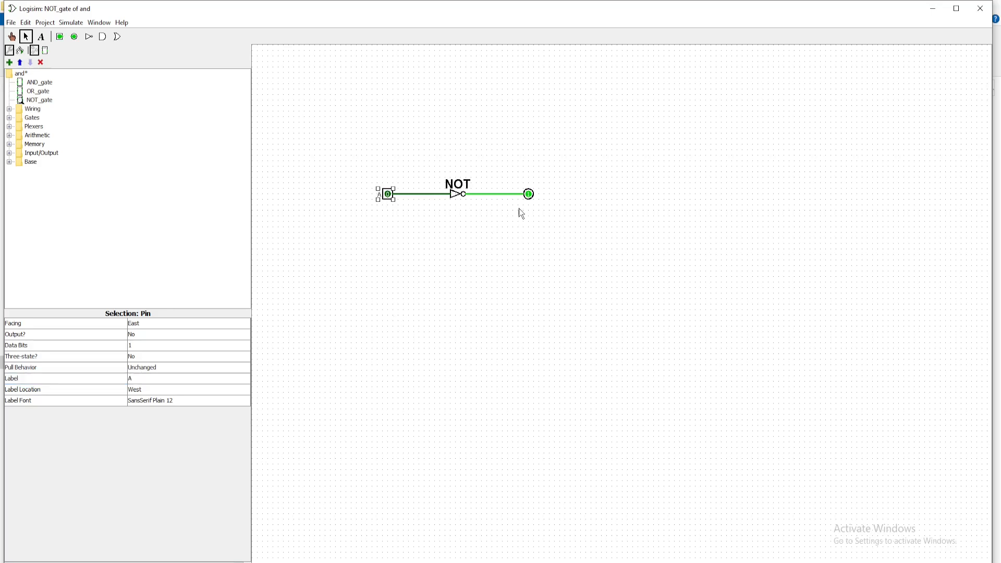
pyautogui.click(163, 400)
pyautogui.click(148, 48)
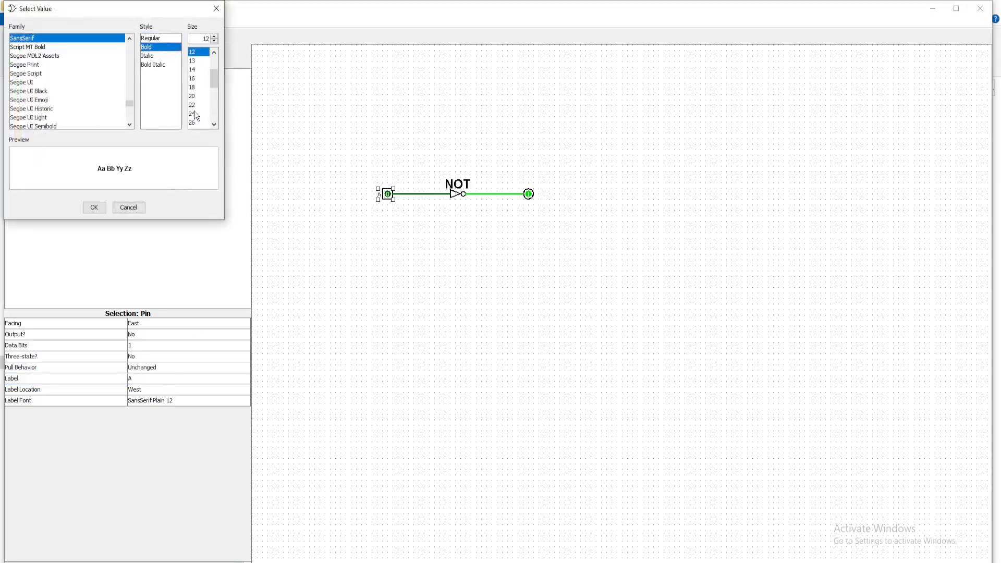
pyautogui.click(194, 114)
pyautogui.click(94, 207)
# Step: Label the NOT gate's output pin Y and set its label font to SansSerif, Bold, size 24
pyautogui.click(527, 190)
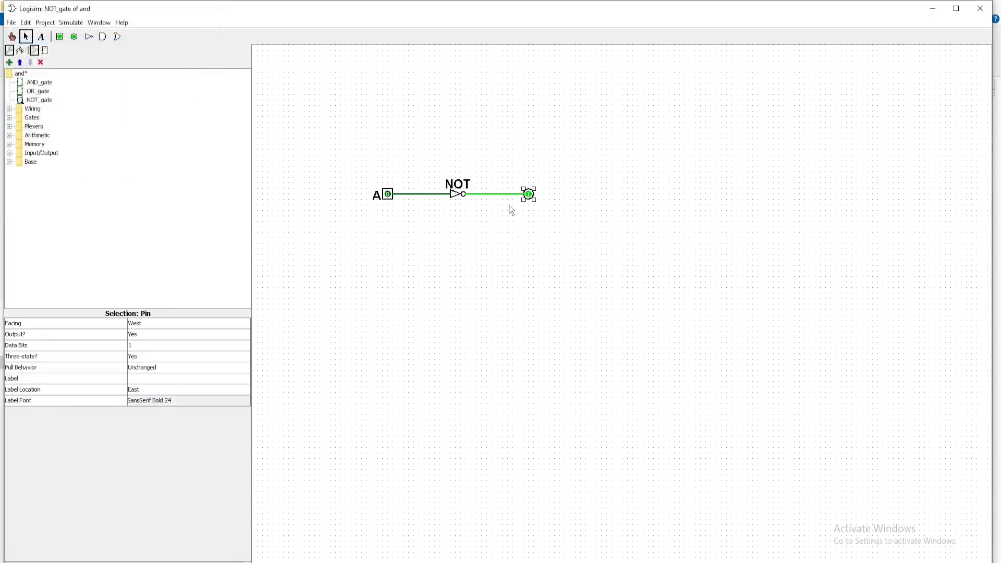
pyautogui.click(156, 378)
pyautogui.write('Y')
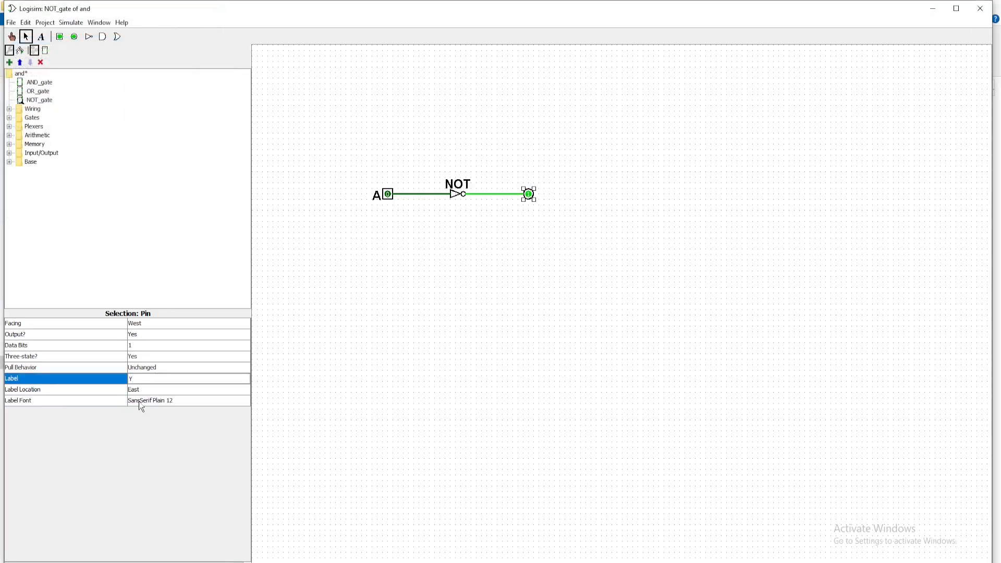
pyautogui.click(133, 401)
pyautogui.click(147, 47)
pyautogui.click(193, 114)
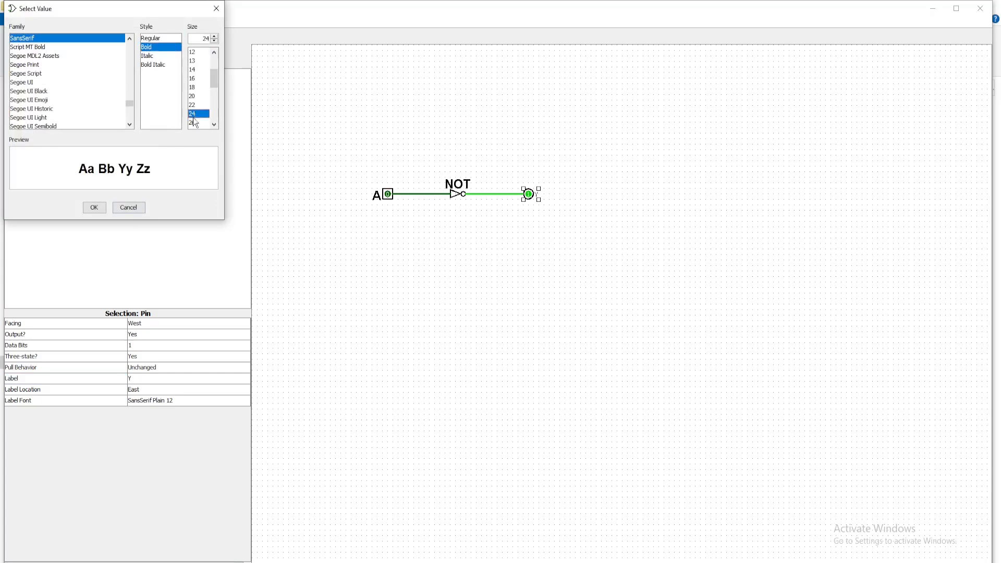
pyautogui.click(94, 207)
pyautogui.click(407, 219)
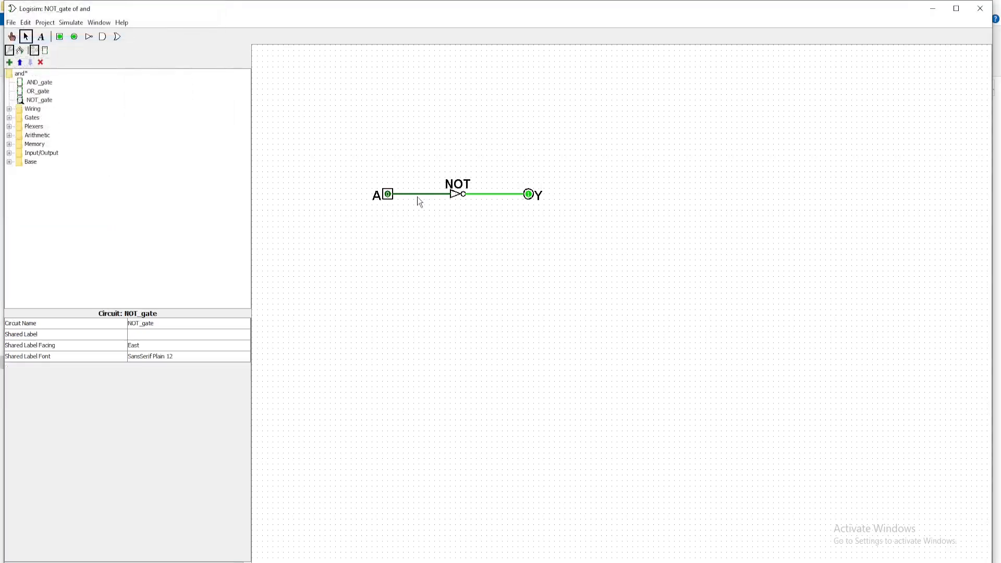
# Step: Test the NOT gate with the Poke tool by toggling input A to 1 and back to 0
pyautogui.click(11, 37)
pyautogui.click(386, 197)
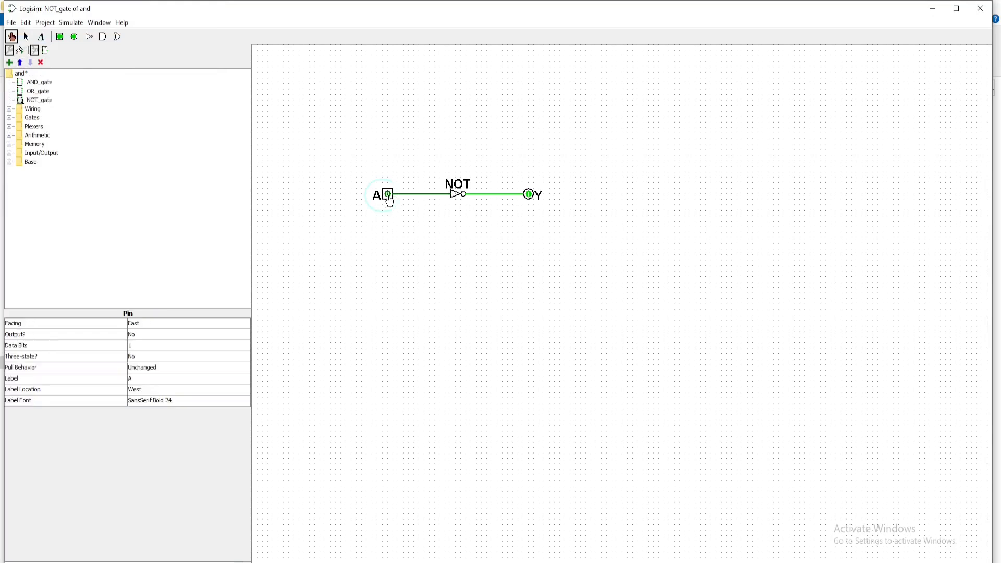
pyautogui.click(528, 195)
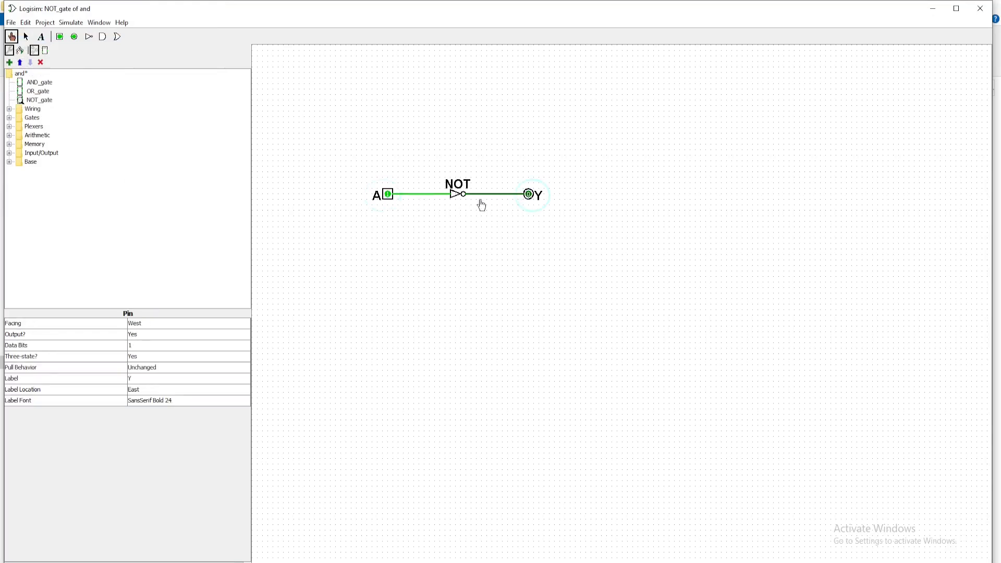
pyautogui.click(392, 197)
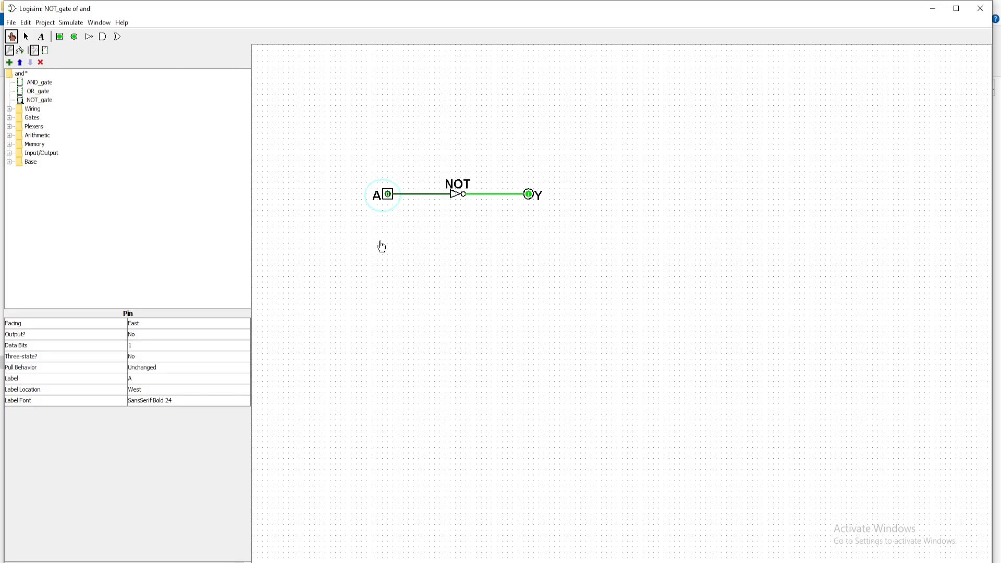
# Step: Save the project with the finished NOT_gate circuit under its existing file name
pyautogui.click(13, 24)
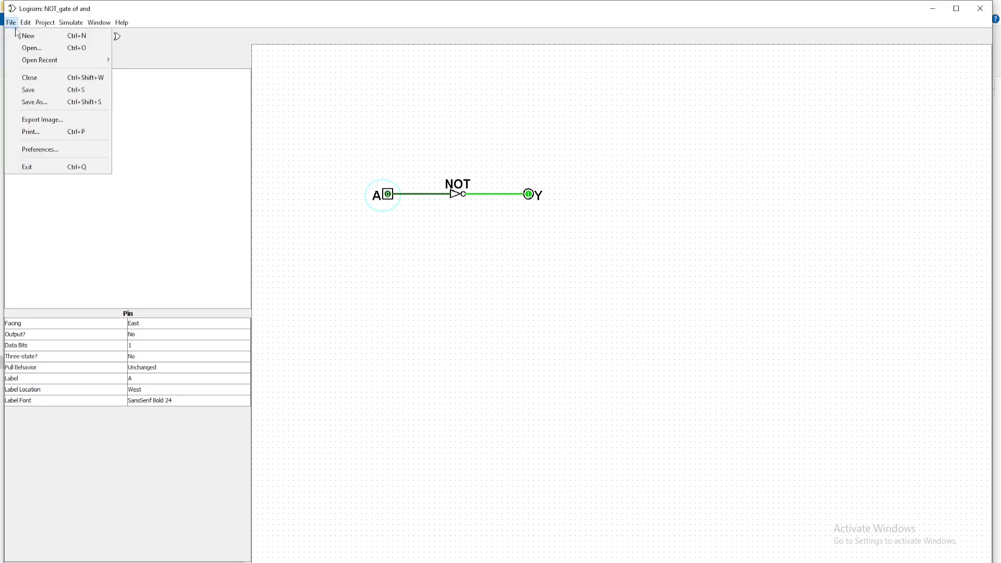
pyautogui.click(28, 91)
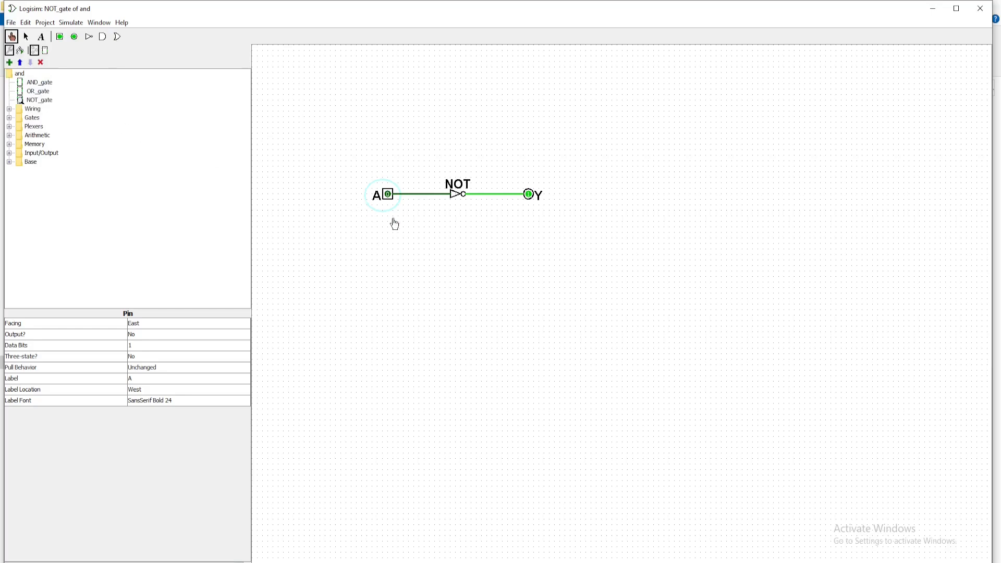